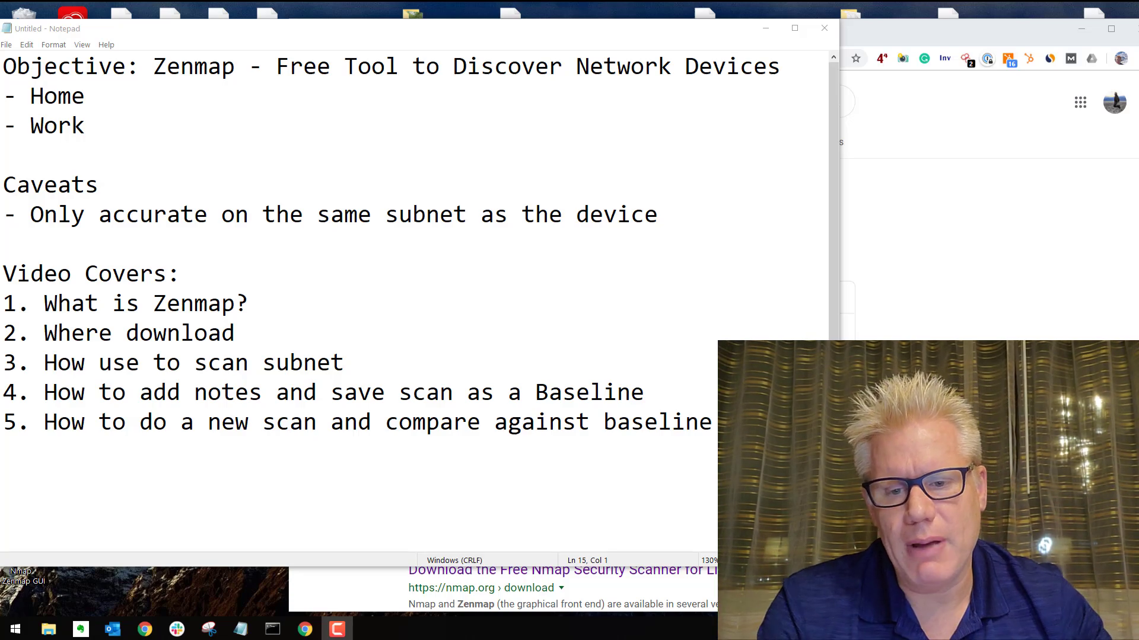
Go from the Zenmap search result to the nmap.org download page for Nmap 7.80.
left_click(912, 45)
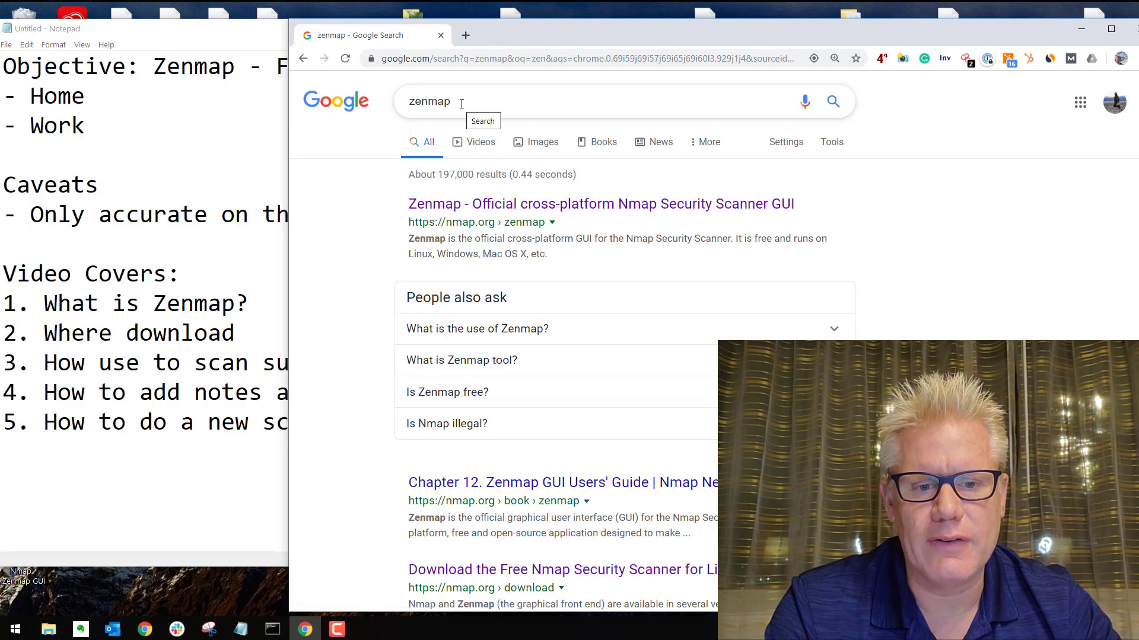
left_click(470, 204)
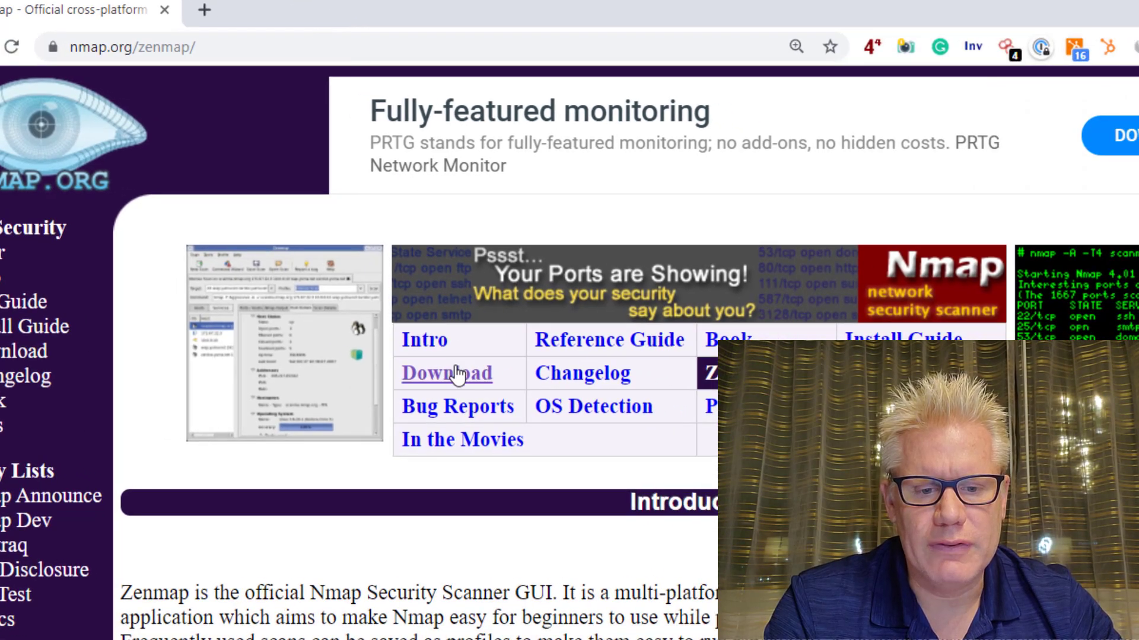
left_click(457, 374)
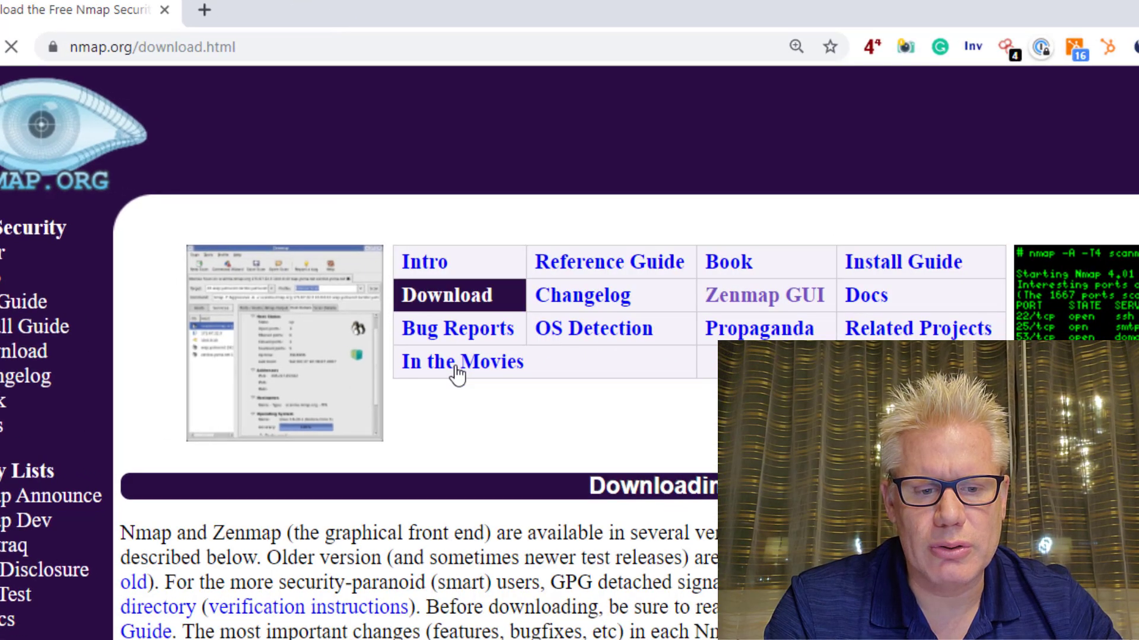
scroll(398, 434, "down", 5)
scroll(397, 434, "down", 3)
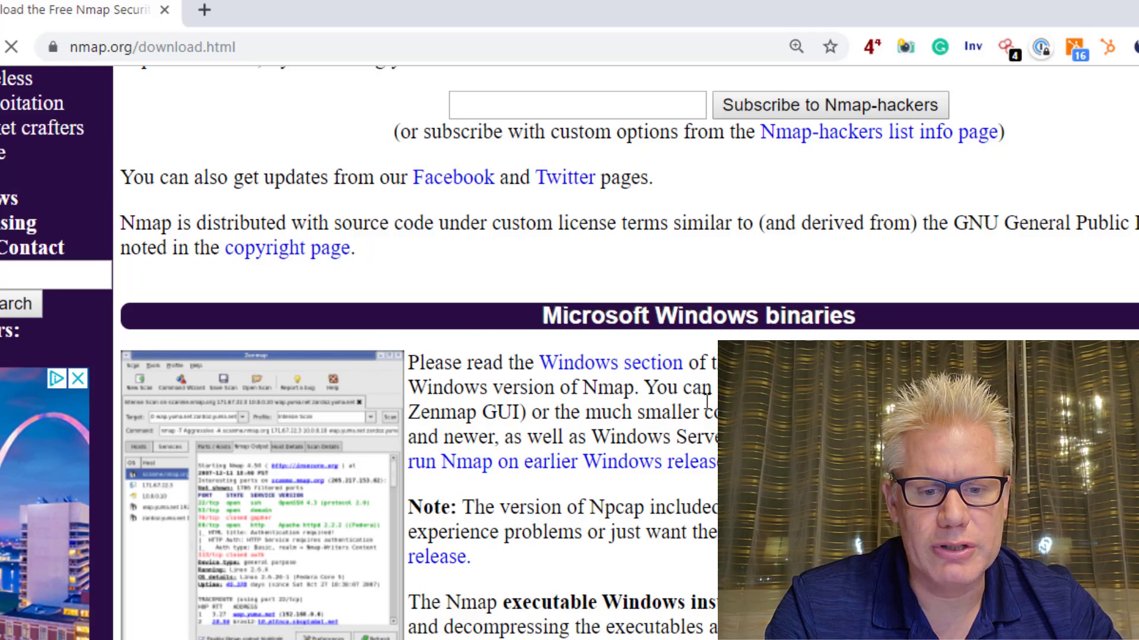
scroll(405, 570, "down", 3)
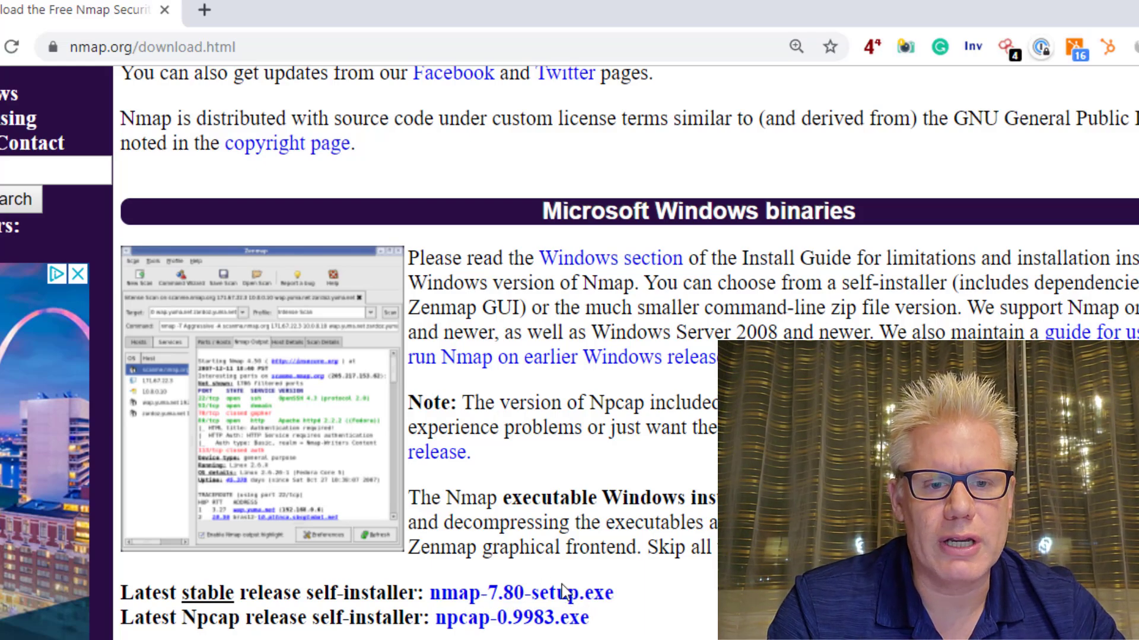
scroll(569, 587, "up", 2)
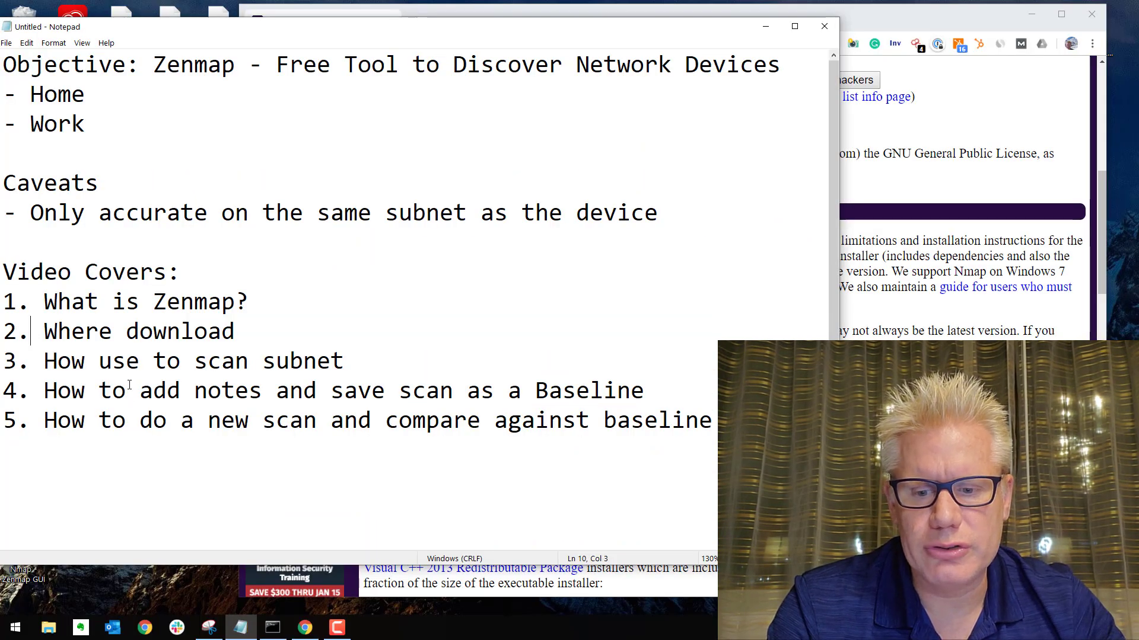
Launch Zenmap from the desktop icon, then return to Command Prompt's ipconfig output.
double_click(31, 583)
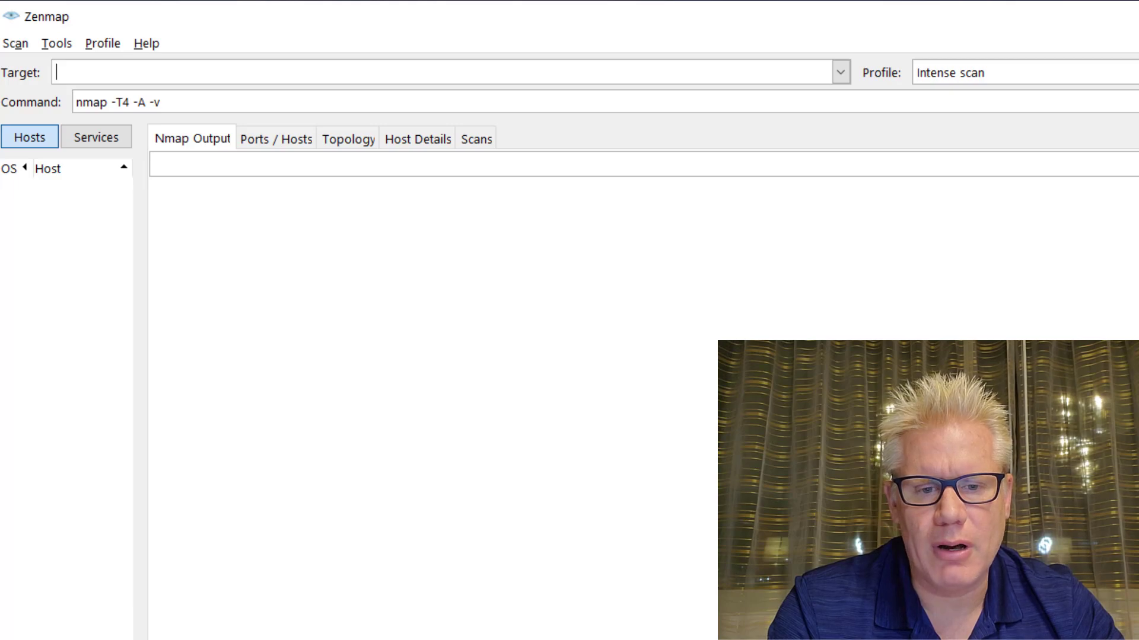
key("alt+Tab")
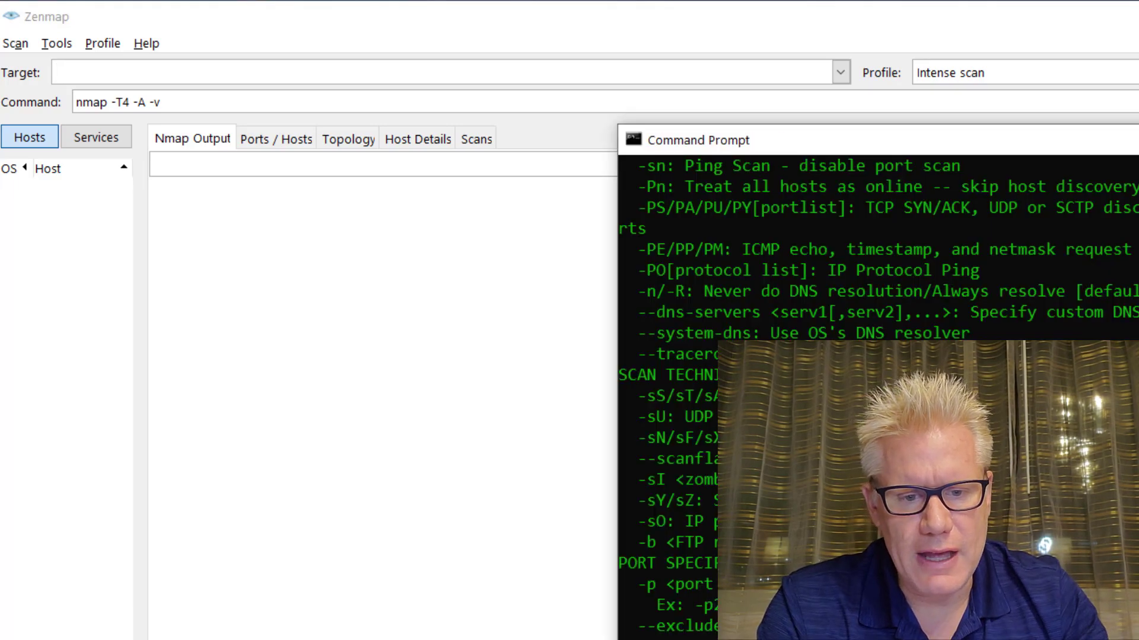
left_click(800, 267)
key("Escape")
scroll(890, 356, "down", 5)
scroll(889, 357, "down", 10)
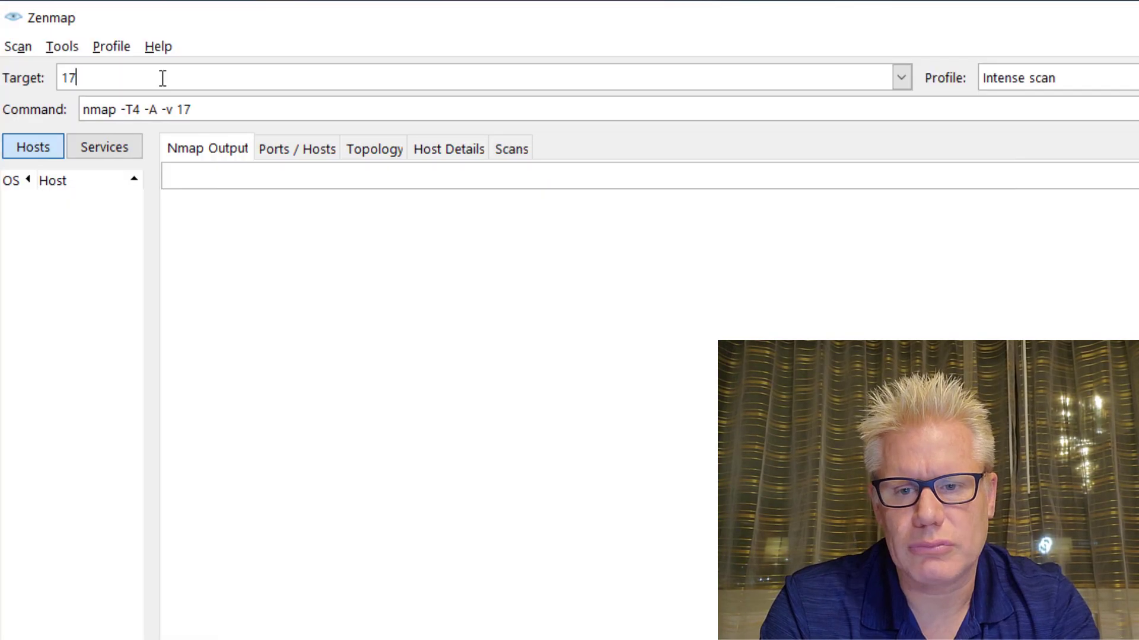
type("2.20.")
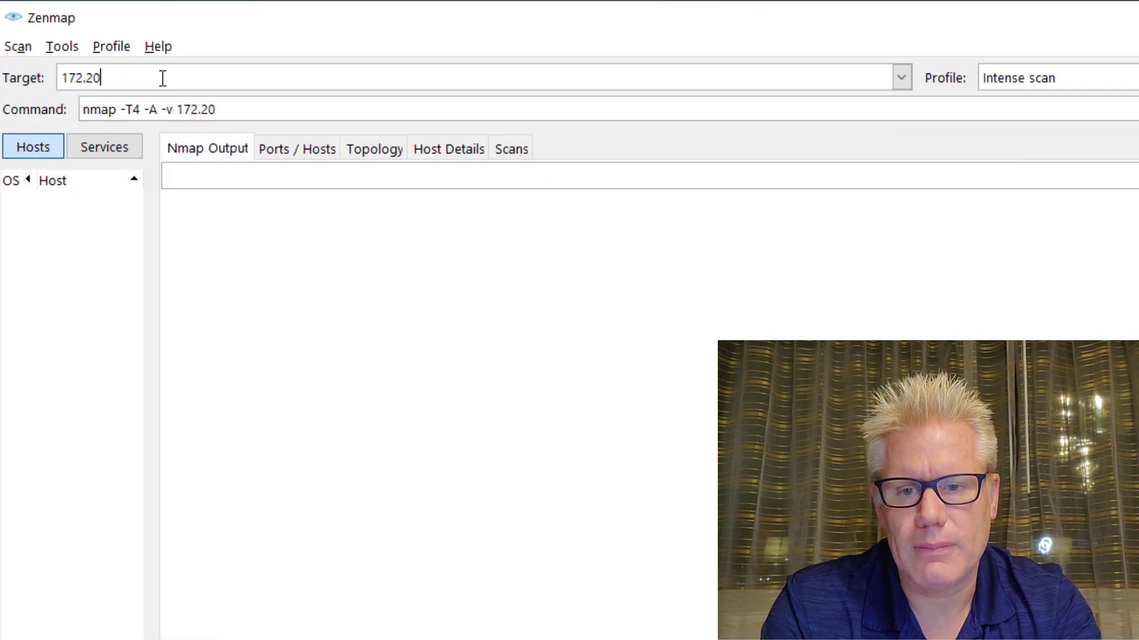
type("8.0")
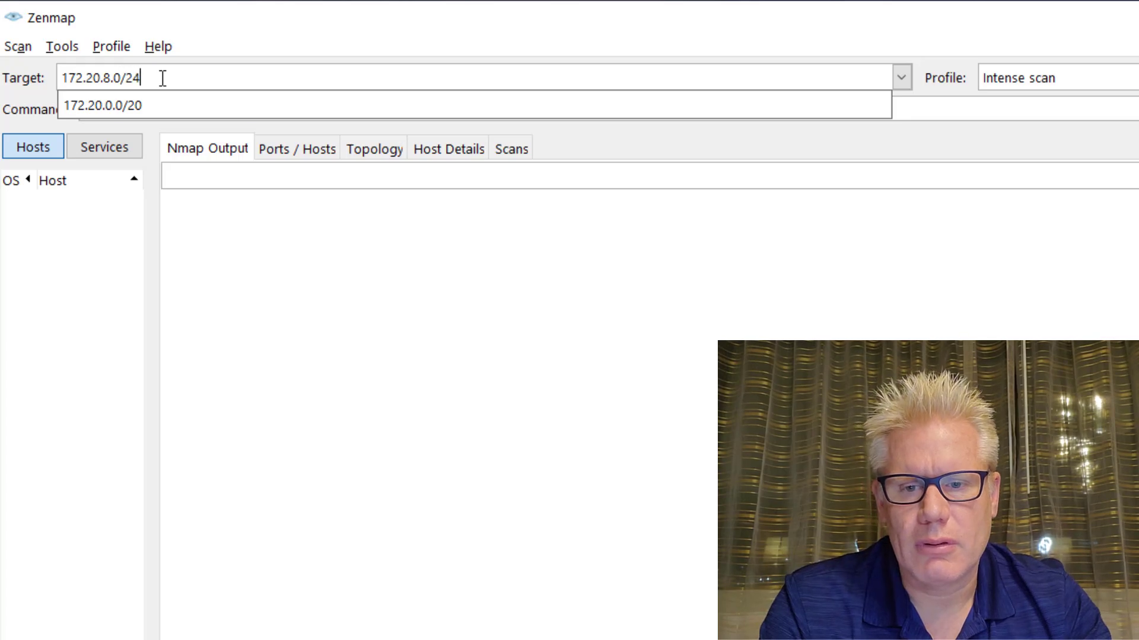
type("/24")
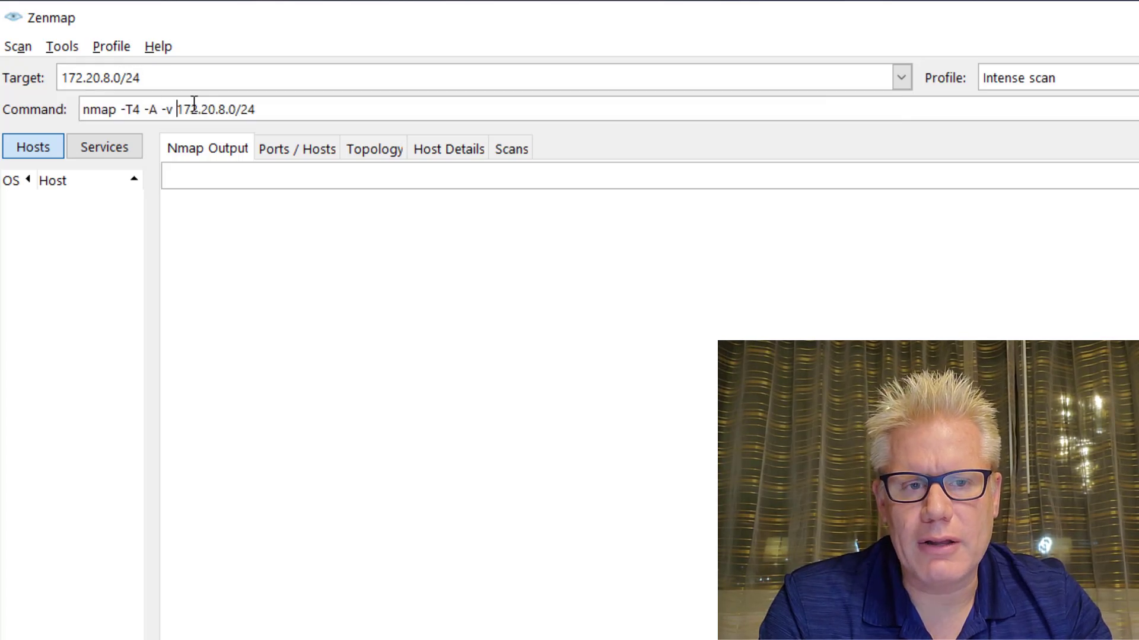
Delete the -T4 -A -v options from Zenmap's scan command for 172.20.8.0/24.
left_click(189, 109)
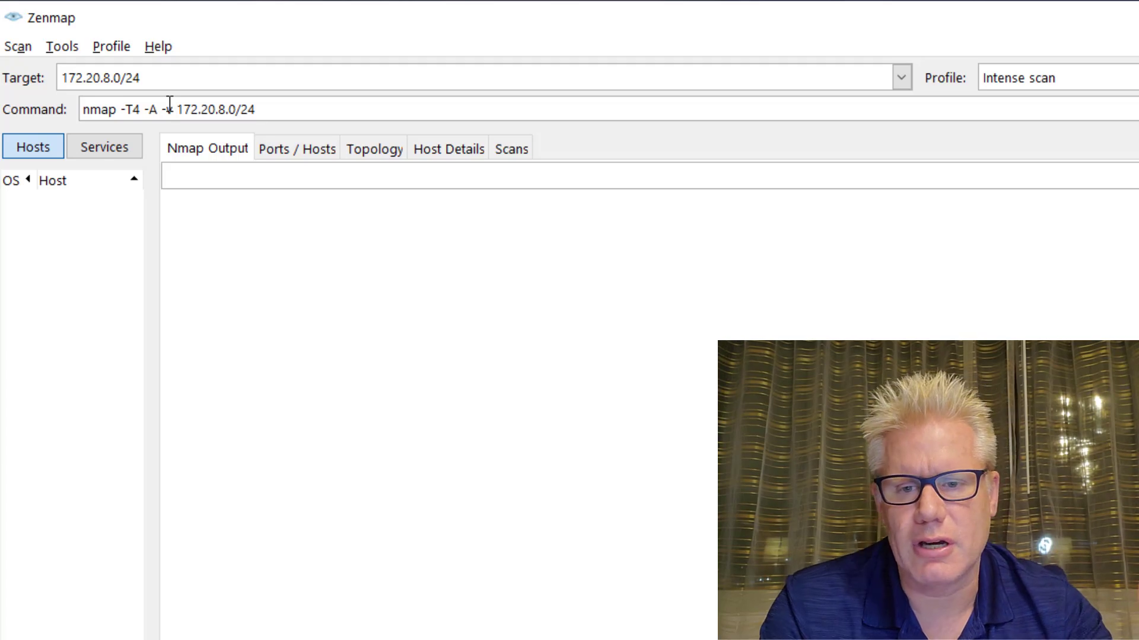
key("BackSpace")
key("BackSpace")
key("BackSpace")
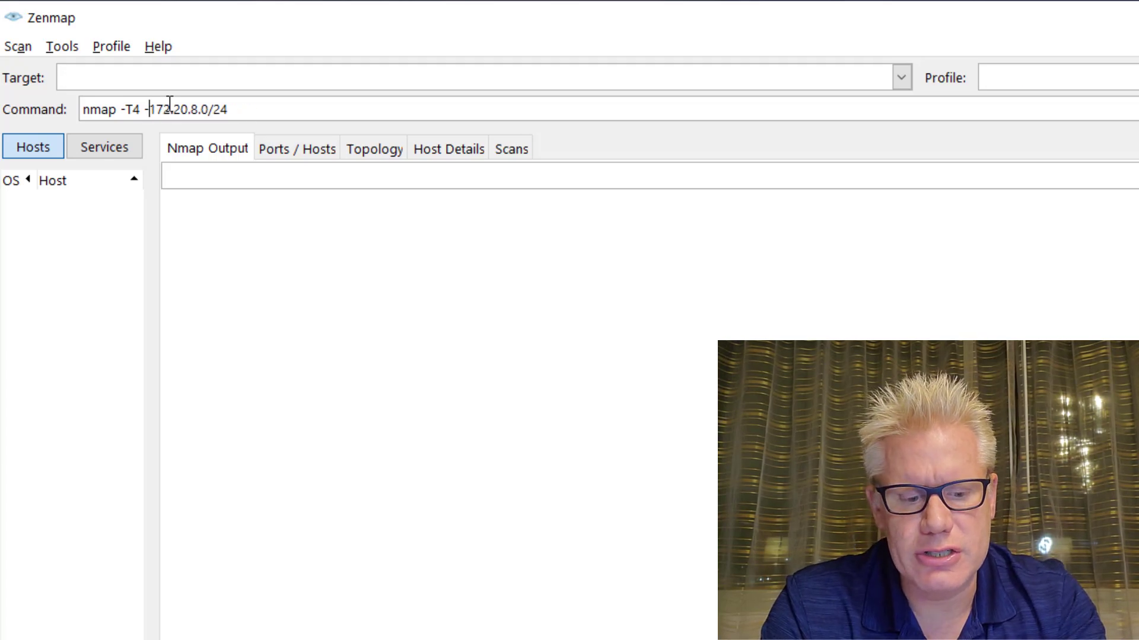
key("BackSpace")
key("BackSpace")
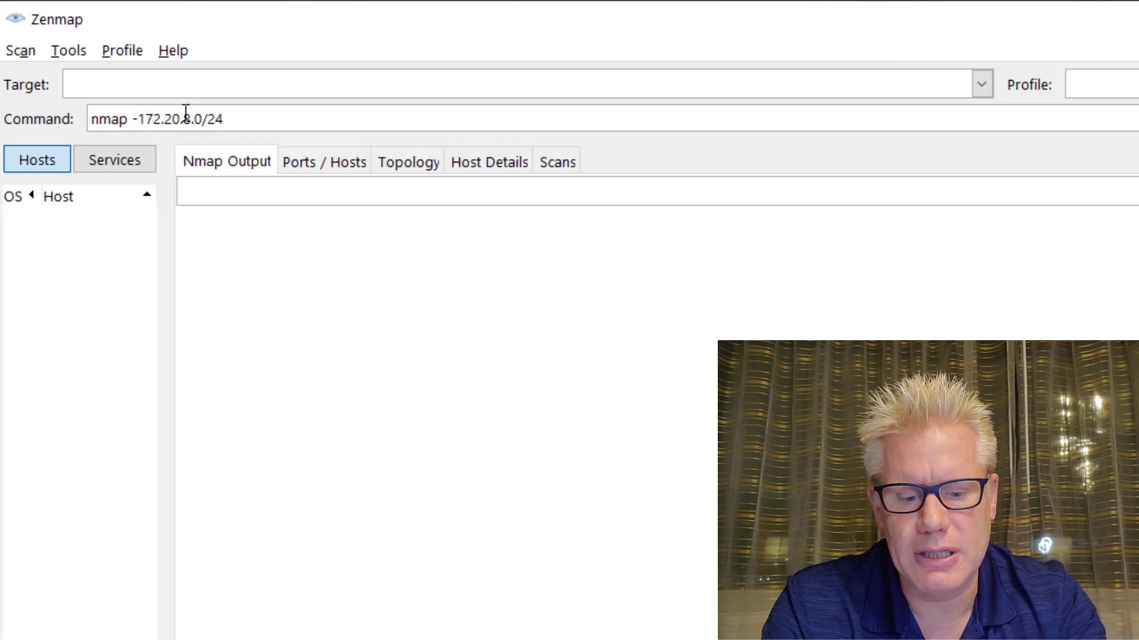
type("Pn ")
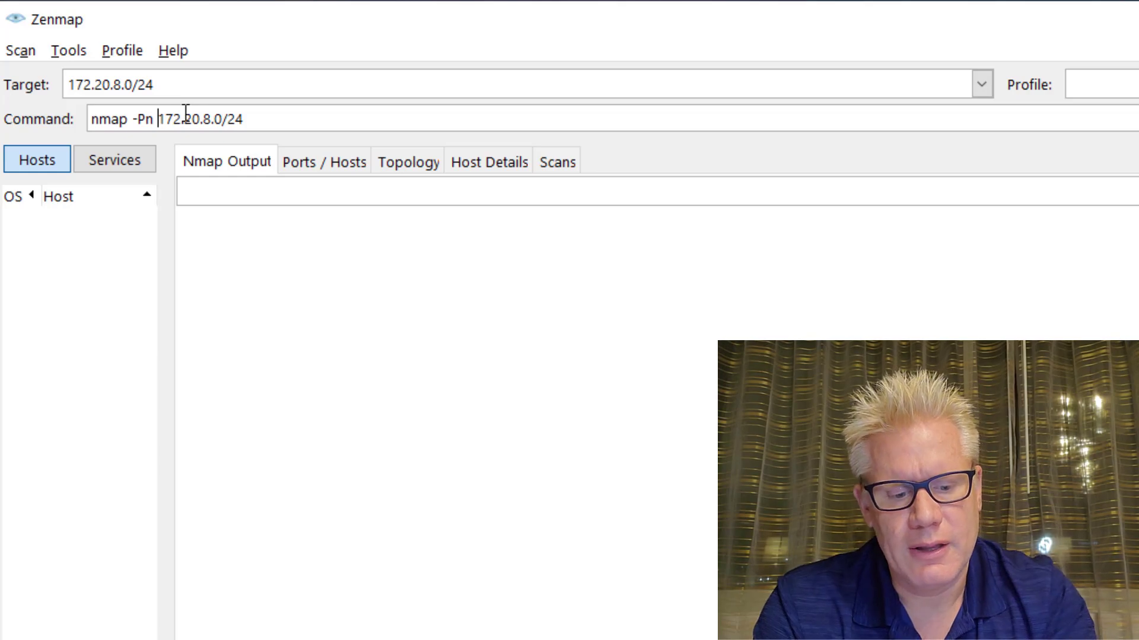
type("-")
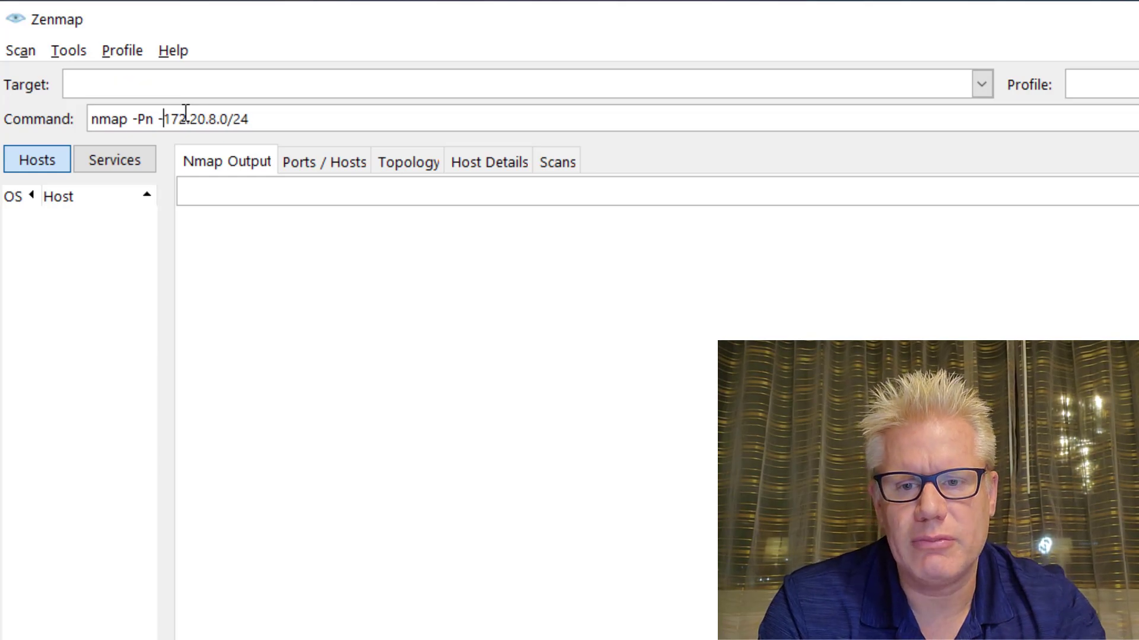
type("n")
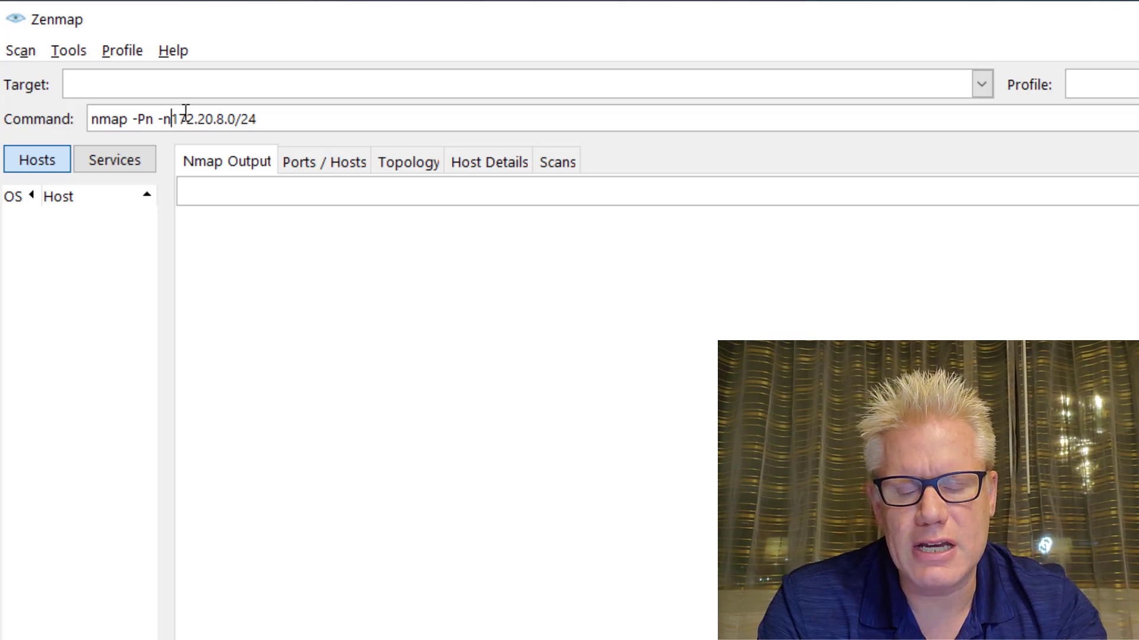
type(" -P")
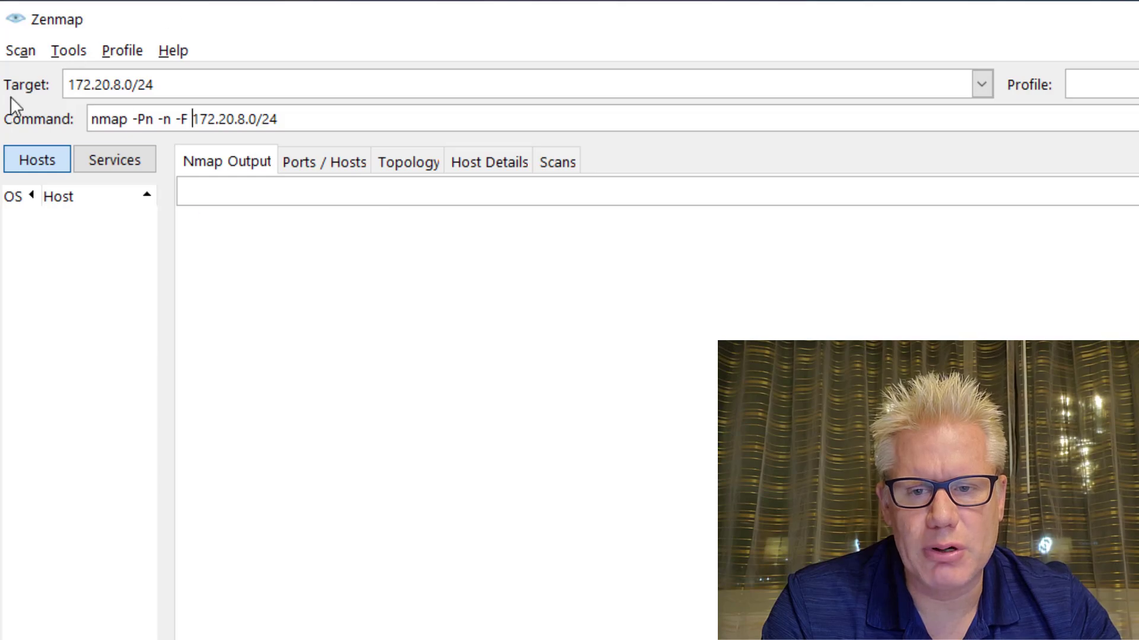
Save 'nmap -F -n -Pn 172.20.8.0/24' as a new profile named 'Discovery Scan'.
left_click(121, 54)
left_click(129, 79)
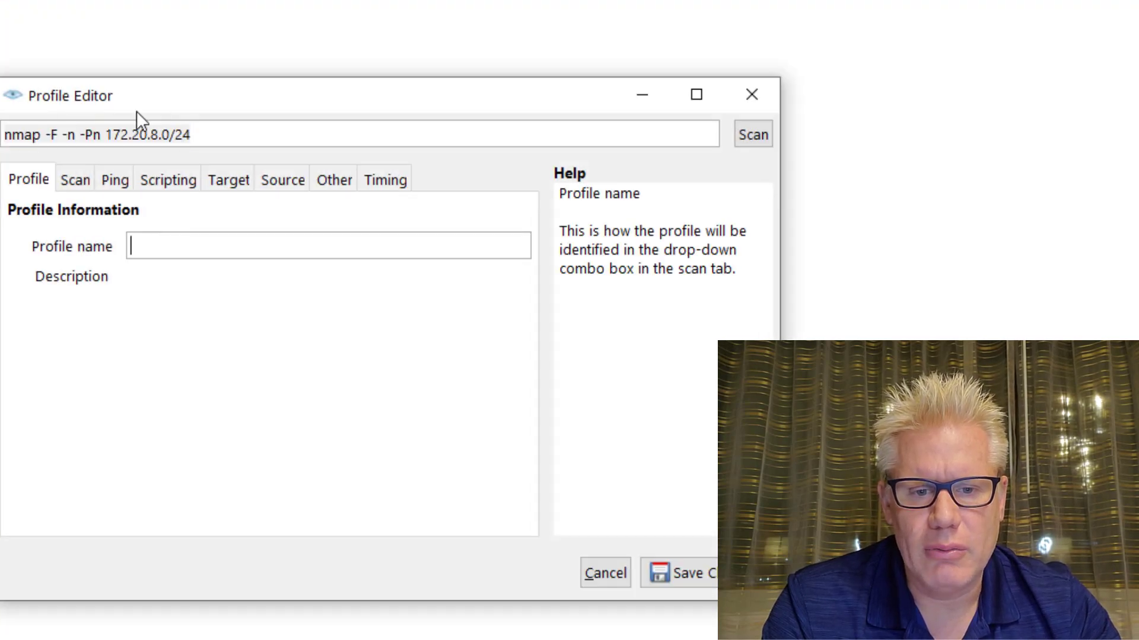
left_click_drag(204, 134, 4, 134)
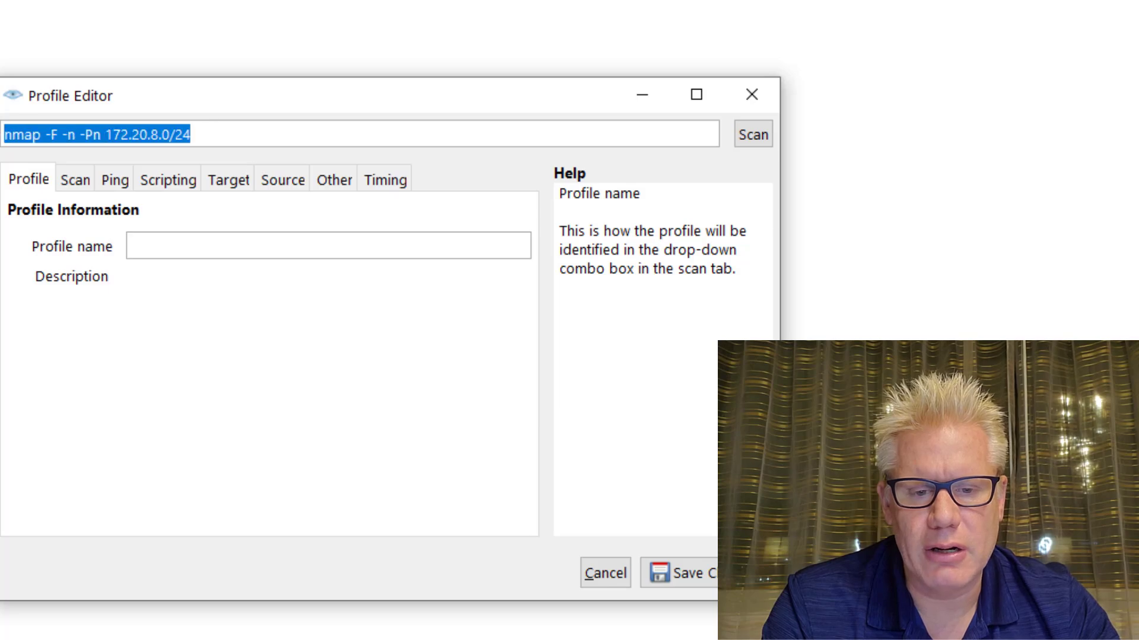
left_click(178, 242)
type("Discovery Scan")
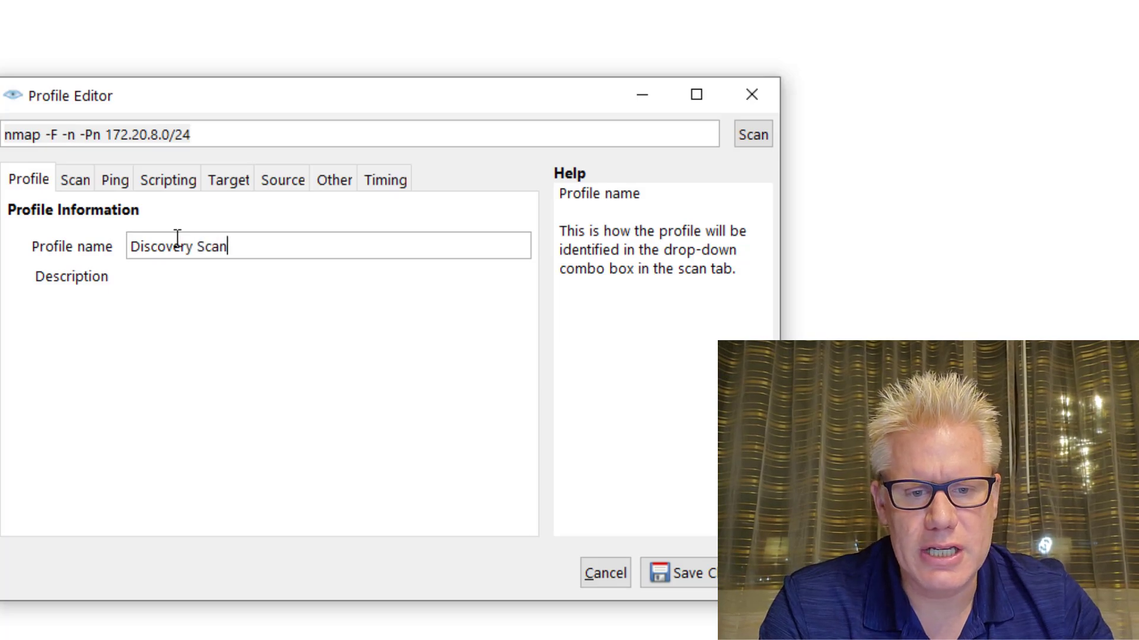
key("Tab")
left_click(680, 573)
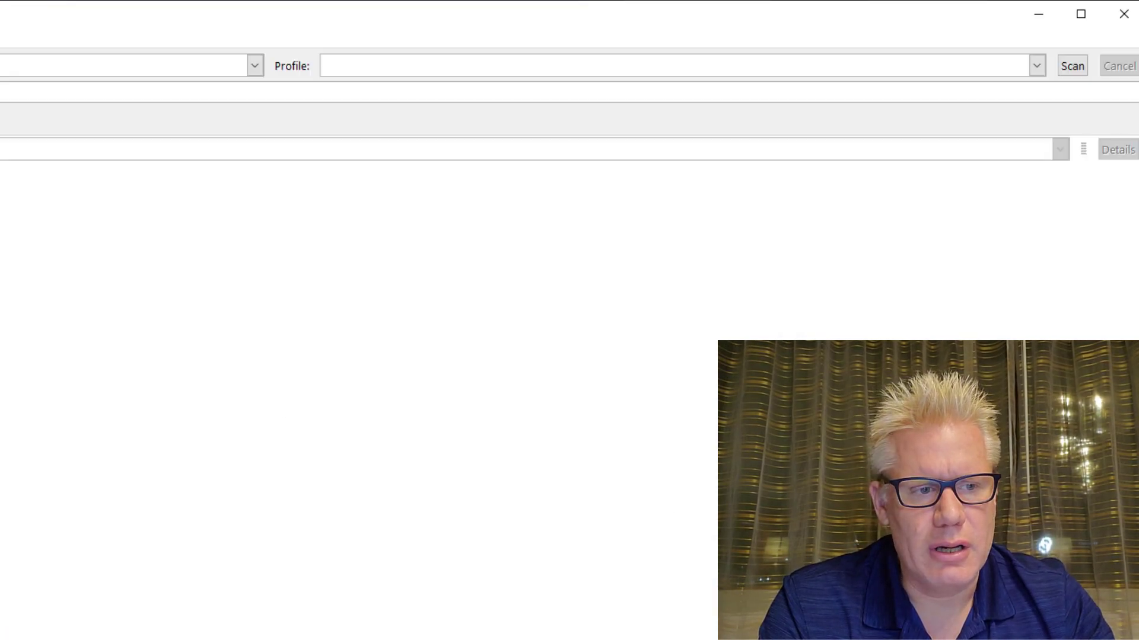
Run the nmap -F -n -Pn 172.20.8.0/24 scan and check that Scans lists it as Running.
left_click(1072, 66)
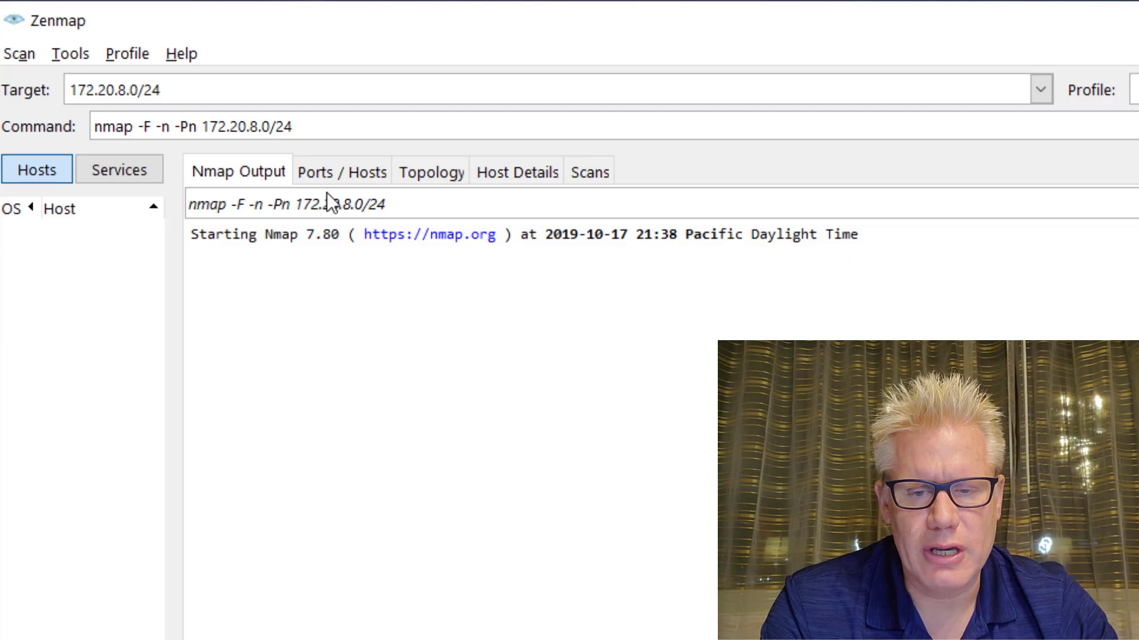
left_click(337, 174)
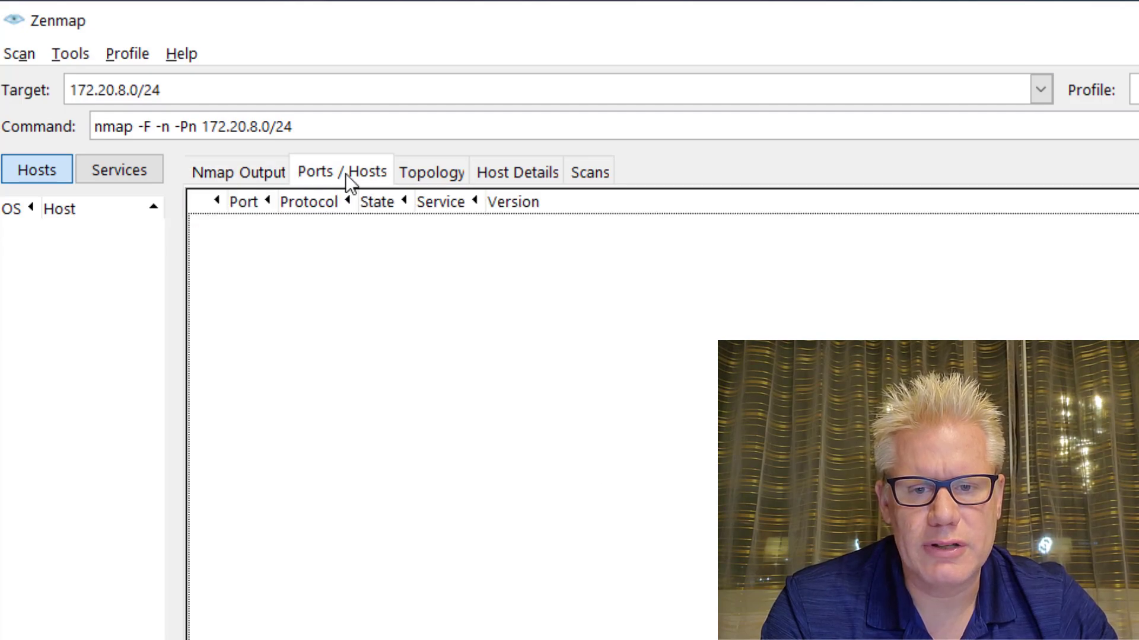
left_click(587, 172)
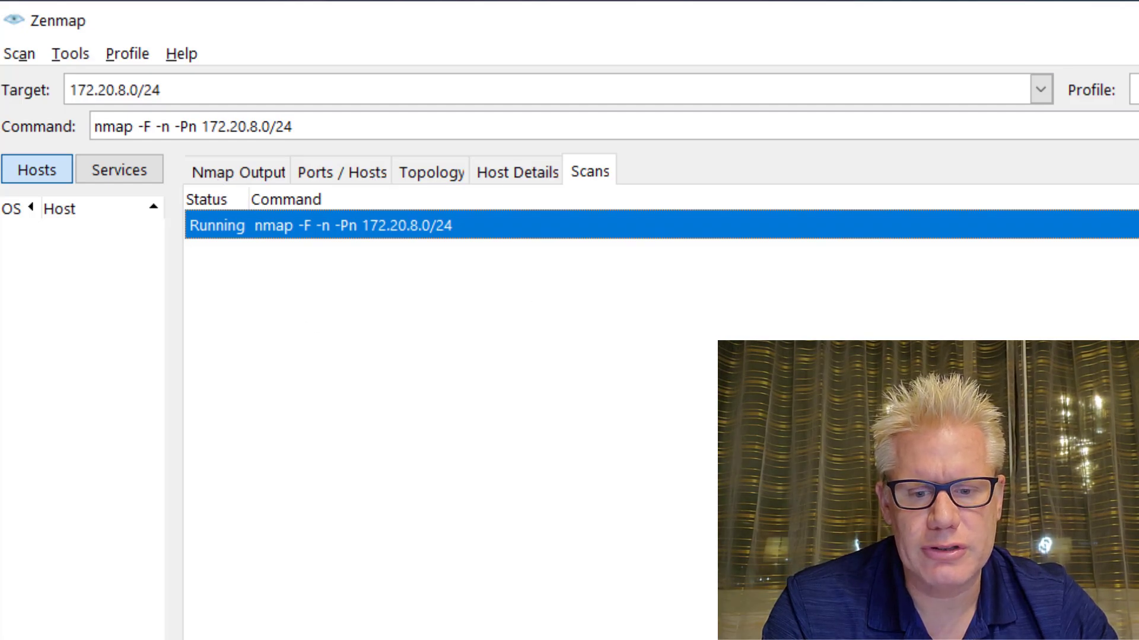
Move Command Prompt to the right and run nmap to print its help.
key("alt+Tab")
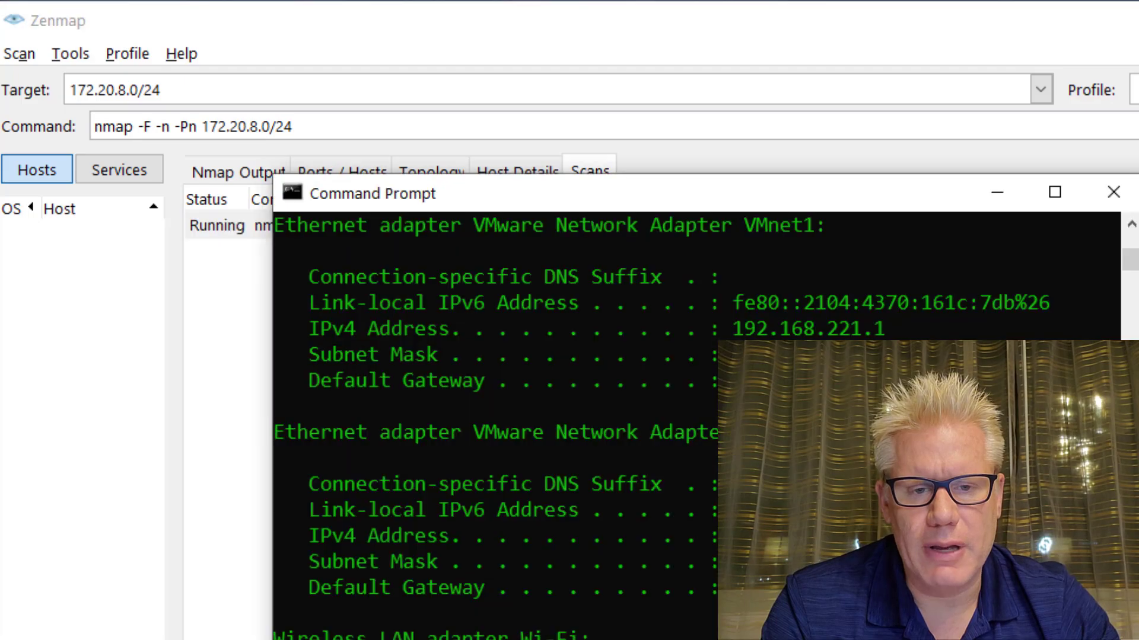
left_click_drag(763, 187, 1121, 133)
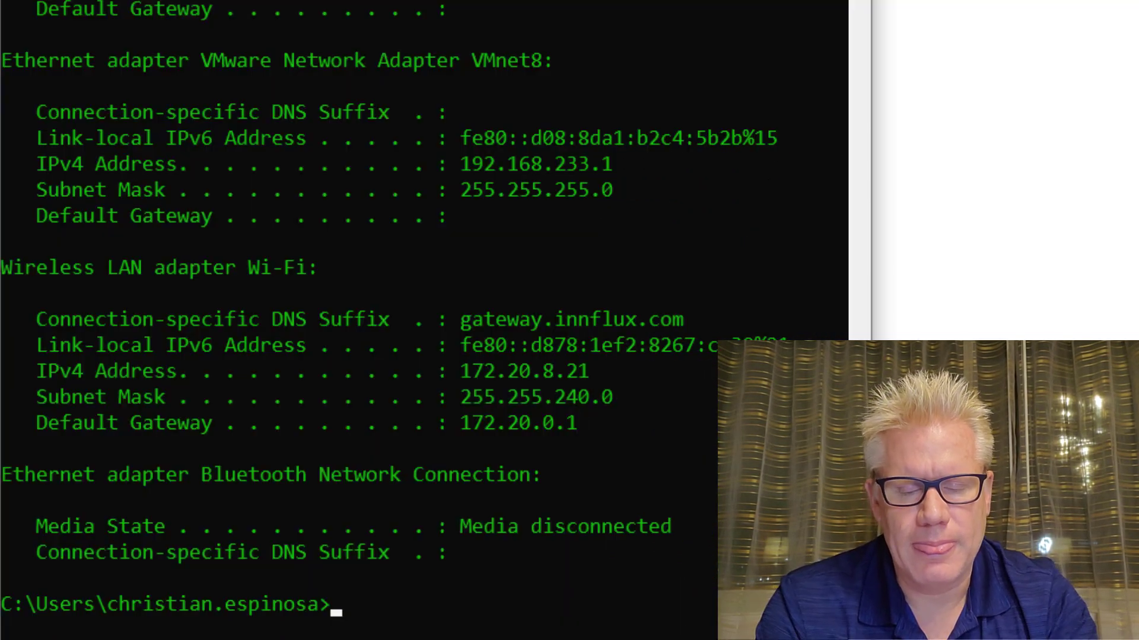
type("nmap")
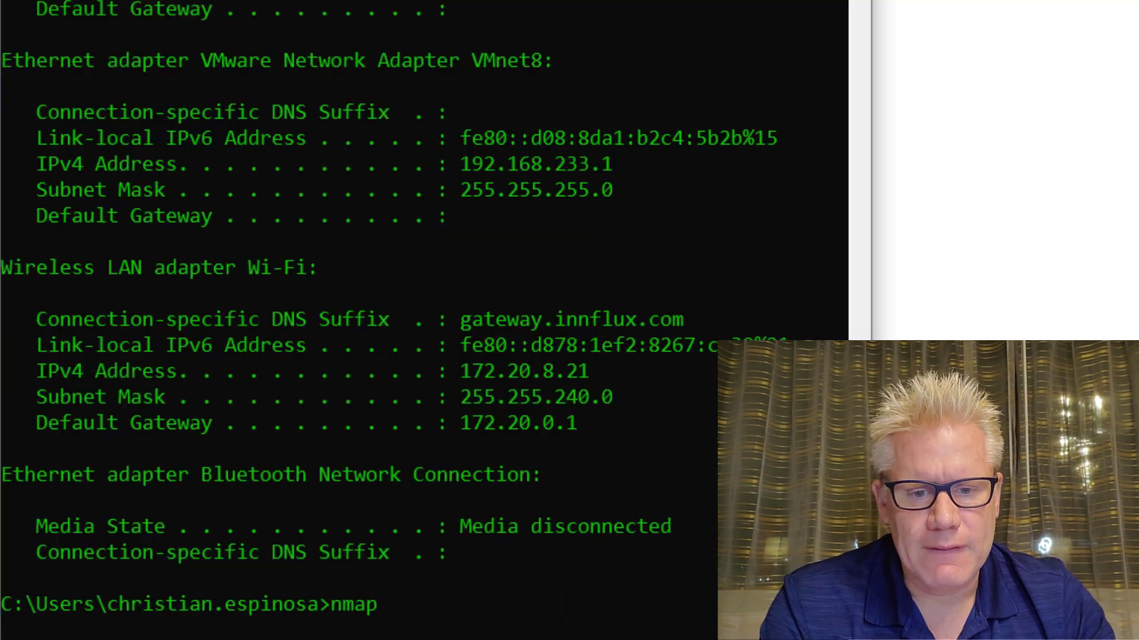
key("Return")
scroll(360, 243, "up", 5)
scroll(360, 243, "up", 3)
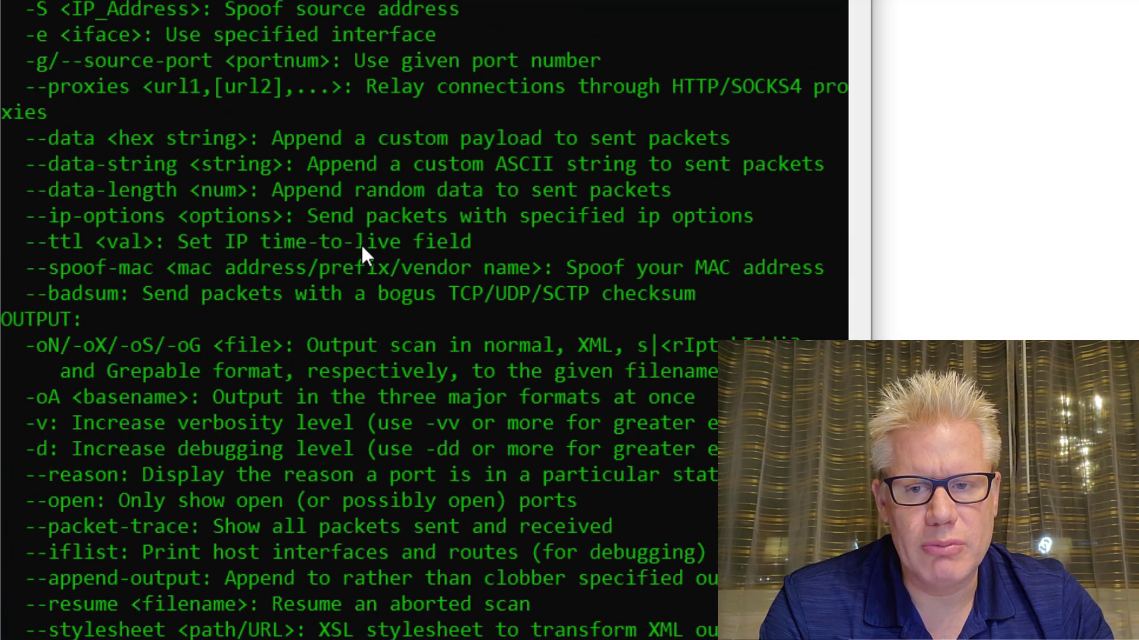
scroll(361, 243, "up", 3)
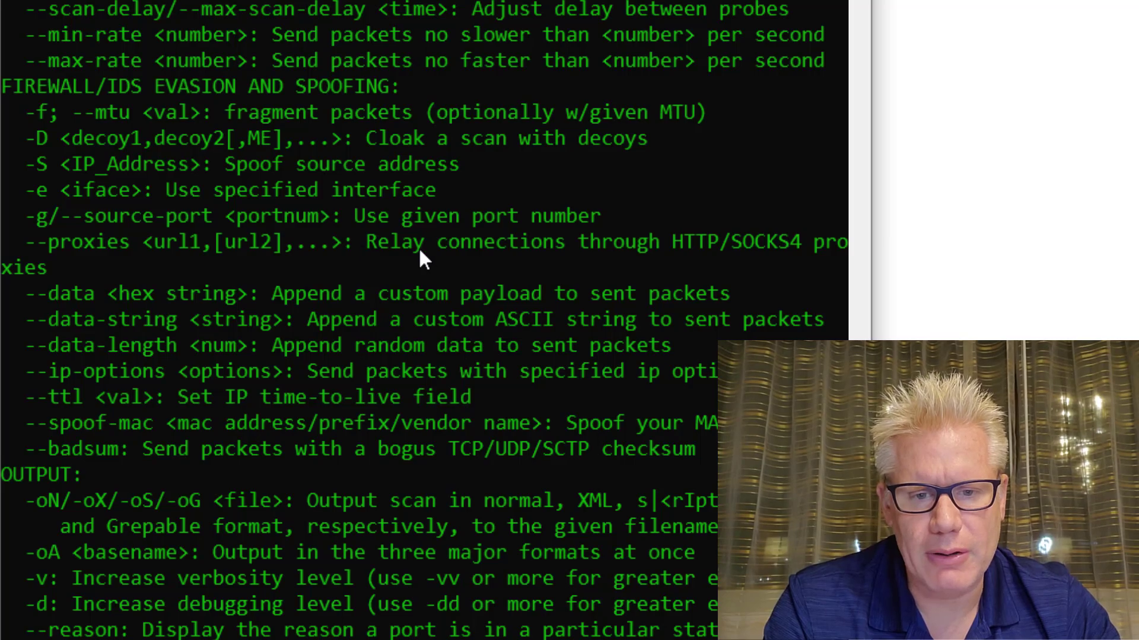
scroll(418, 247, "up", 5)
scroll(417, 245, "up", 5)
scroll(268, 22, "down", 3)
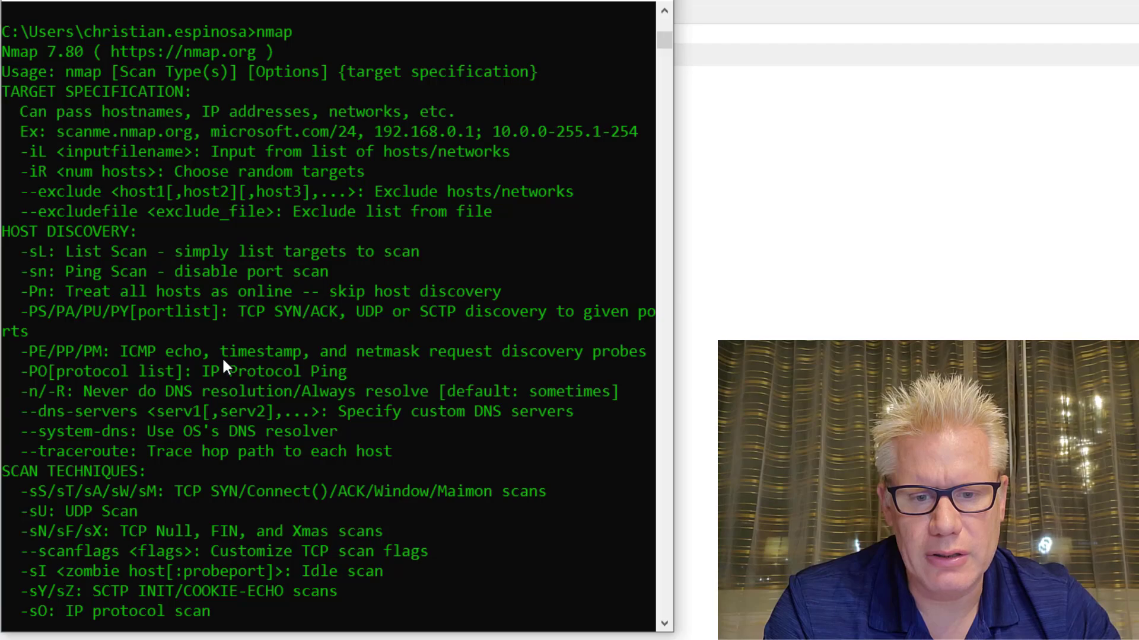
scroll(222, 357, "down", 3)
scroll(220, 357, "down", 3)
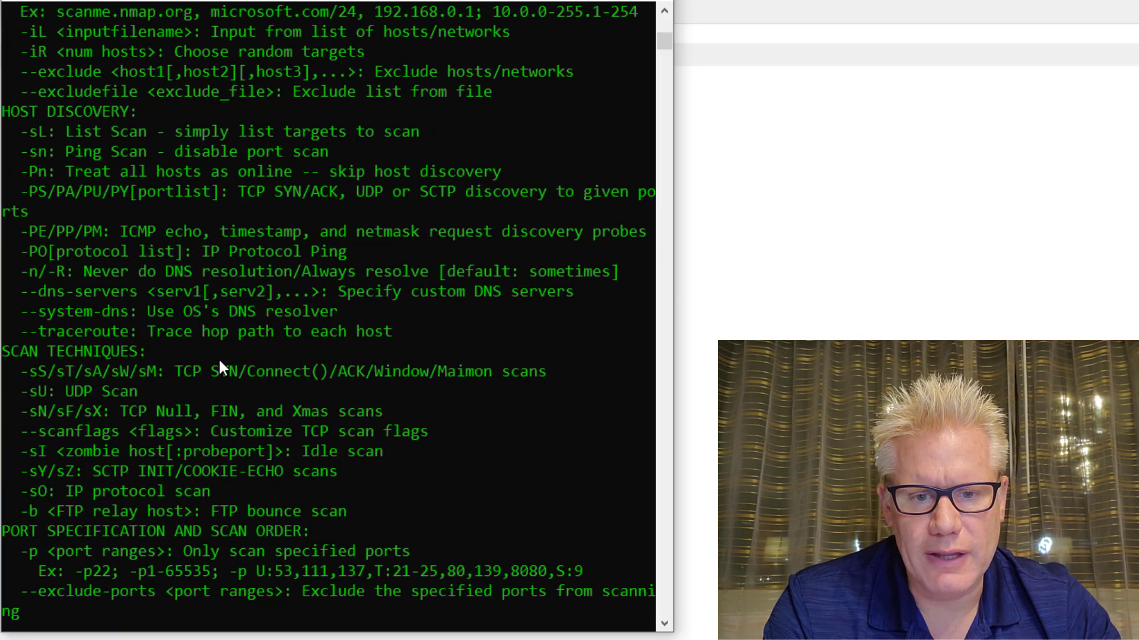
scroll(214, 358, "down", 3)
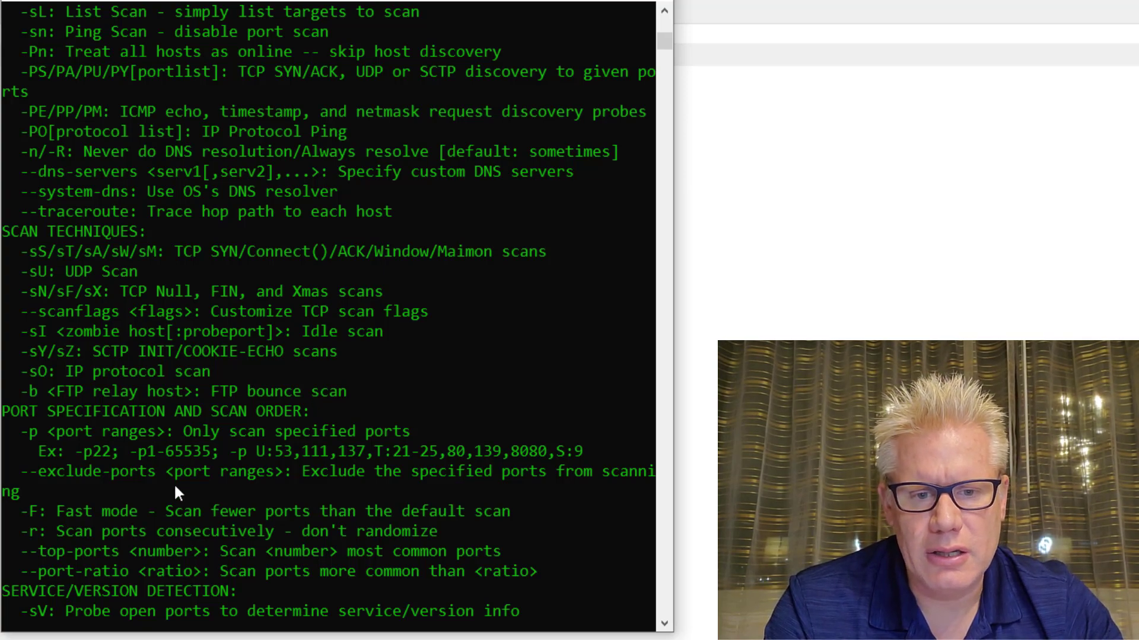
scroll(163, 465, "up", 3)
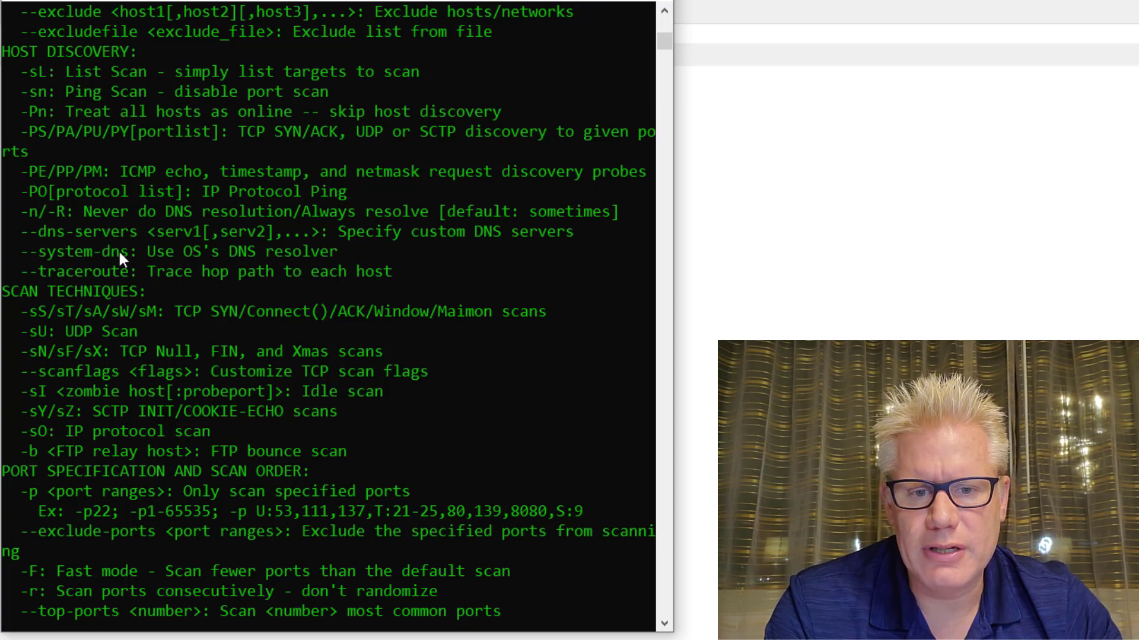
scroll(109, 252, "up", 3)
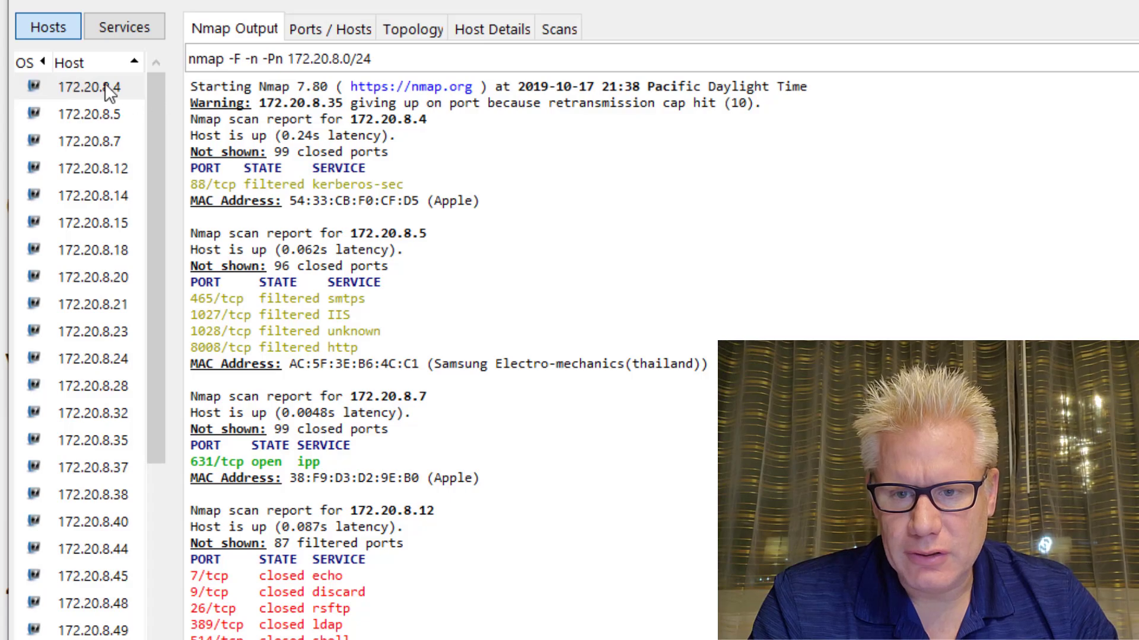
scroll(86, 196, "down", 5)
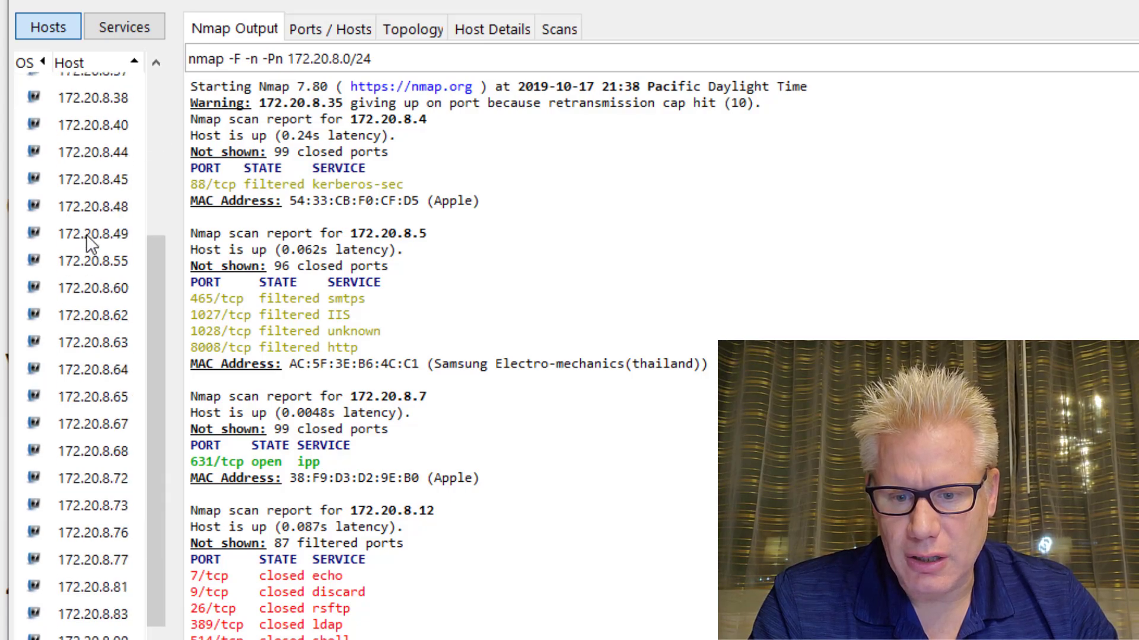
scroll(86, 249, "down", 5)
scroll(86, 262, "down", 5)
scroll(87, 267, "down", 5)
scroll(86, 271, "down", 3)
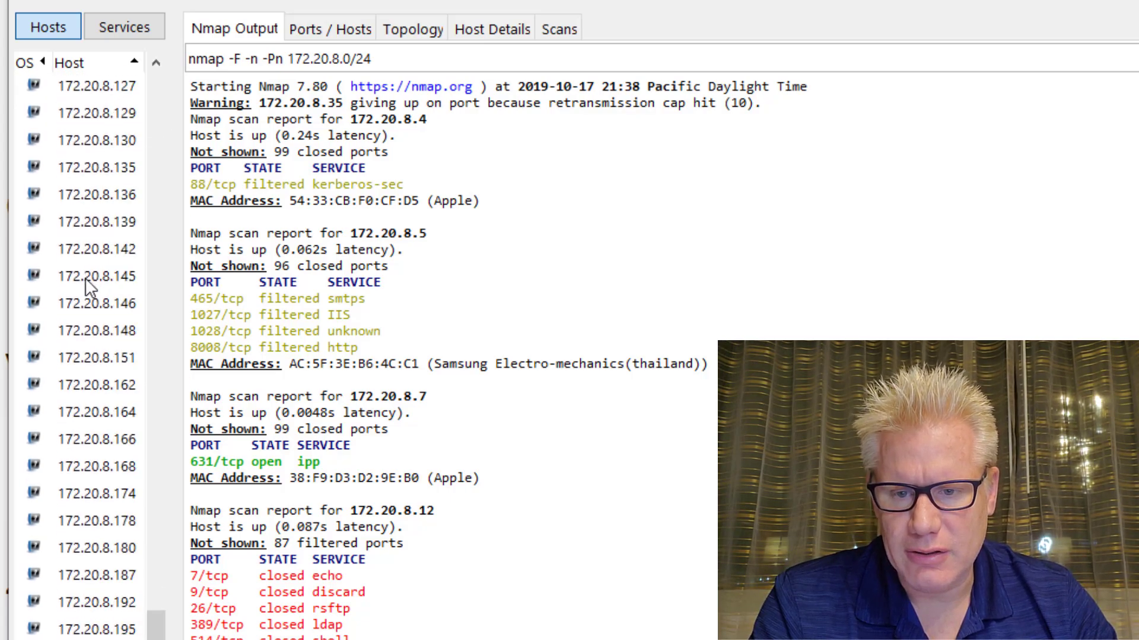
scroll(87, 287, "up", 5)
scroll(94, 293, "up", 5)
scroll(93, 294, "up", 5)
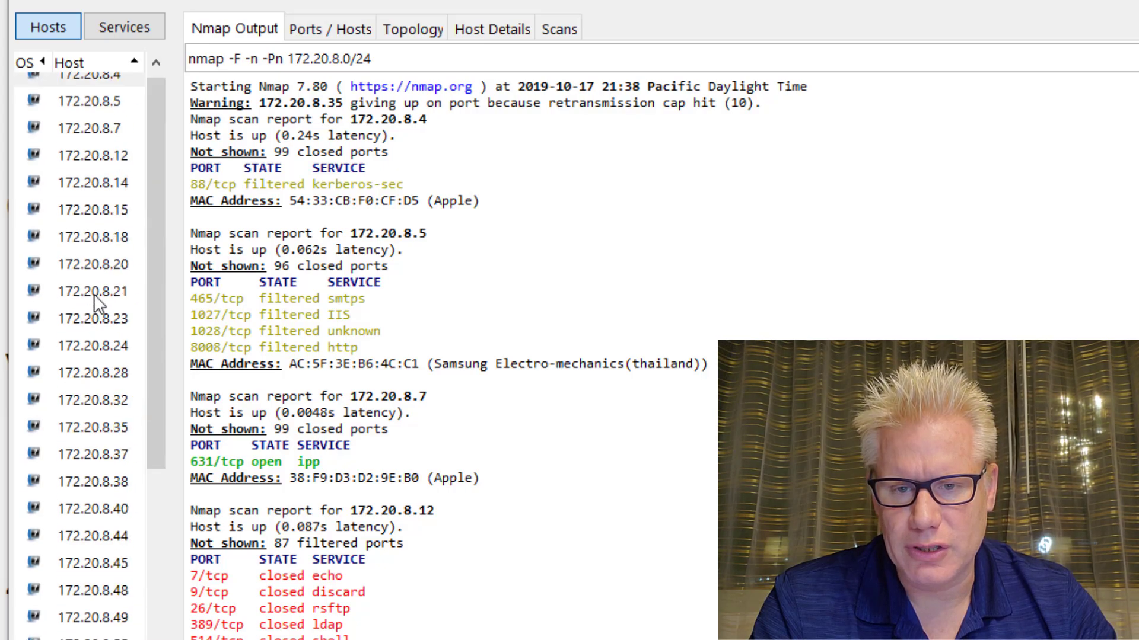
scroll(94, 294, "up", 3)
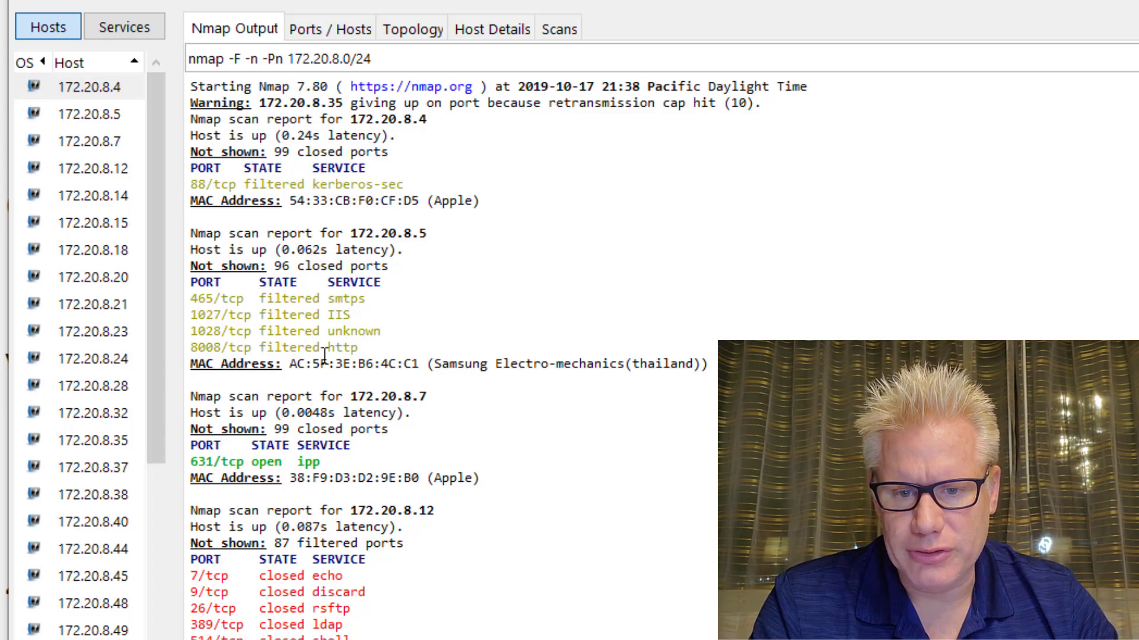
scroll(353, 435, "down", 2)
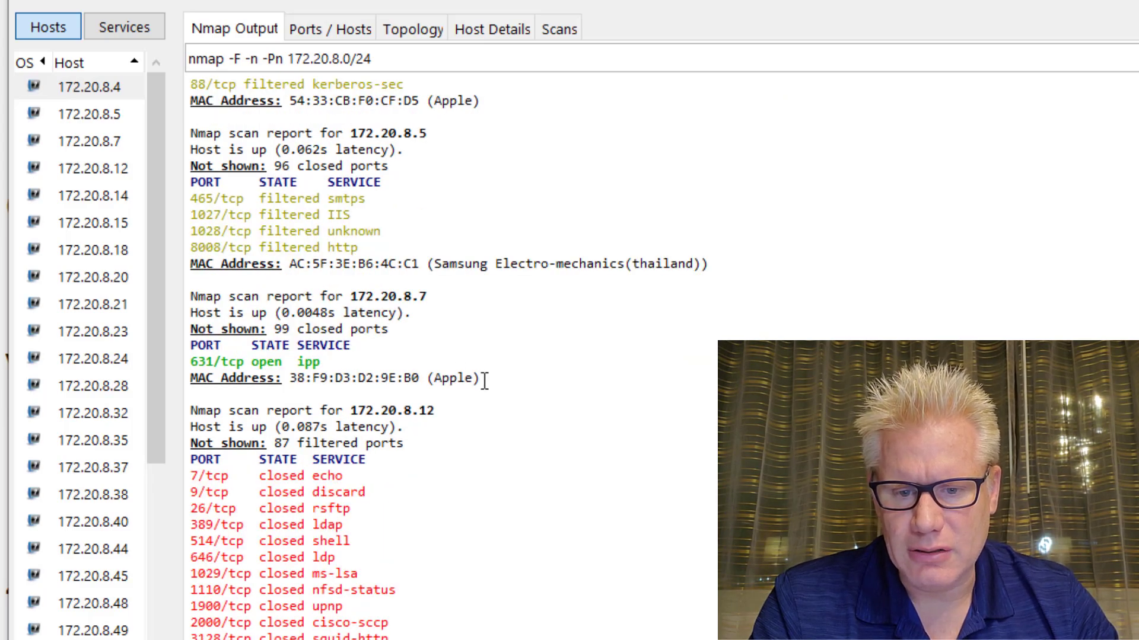
scroll(484, 380, "down", 3)
scroll(480, 427, "down", 3)
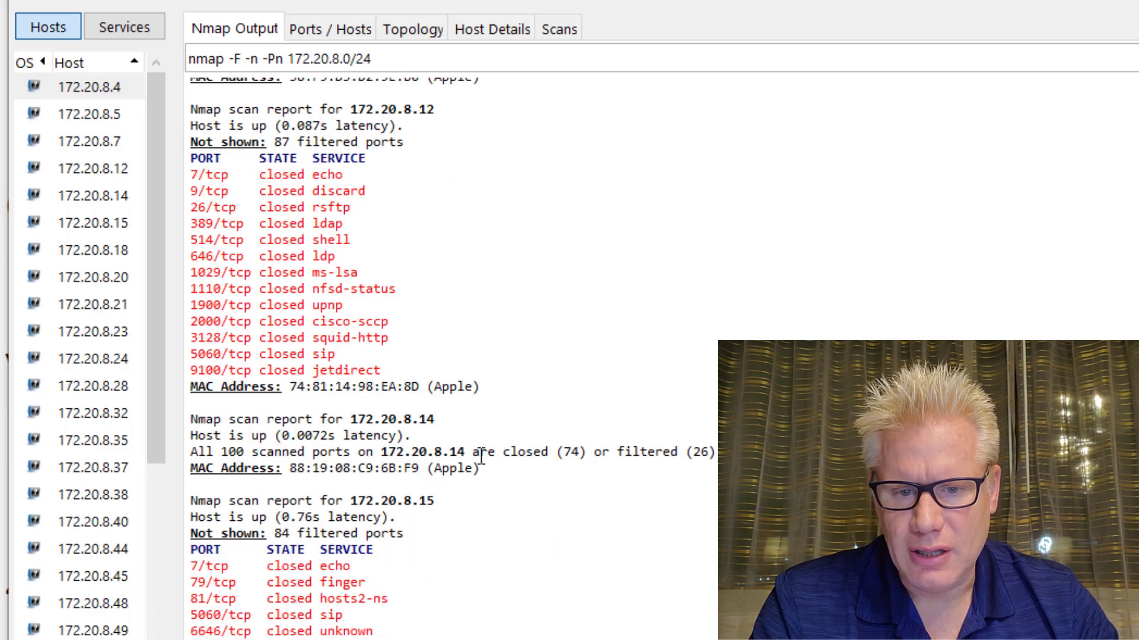
Highlight, then clear, the Apple vendor and report text for hosts 172.20.8.14 and 172.20.8.23.
left_click_drag(483, 469, 424, 458)
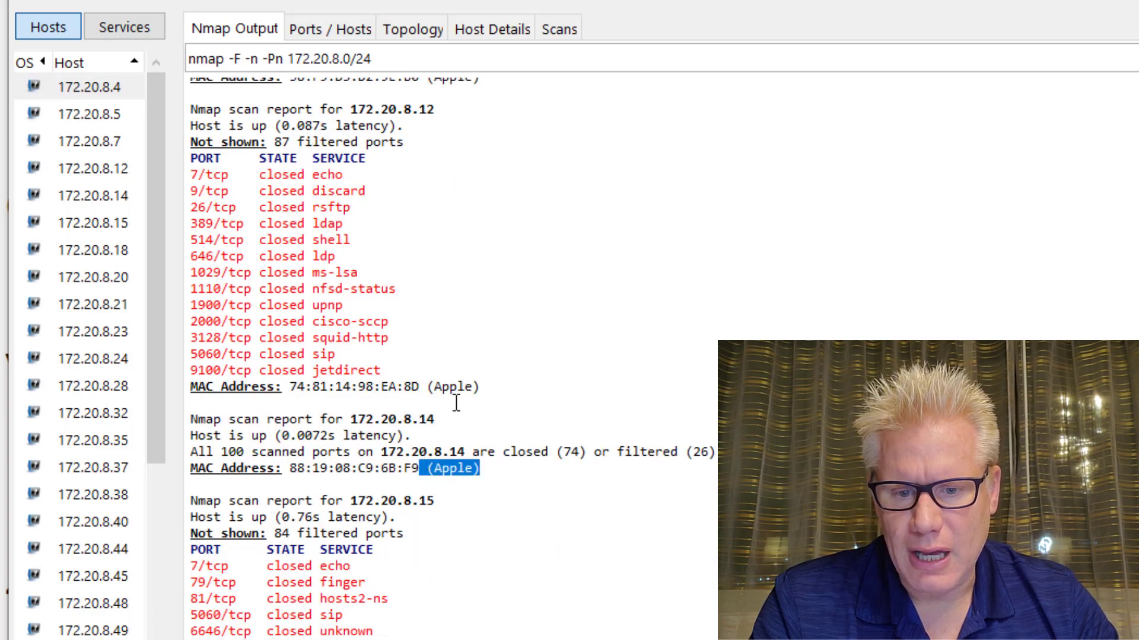
left_click_drag(484, 386, 419, 386)
scroll(374, 431, "down", 2)
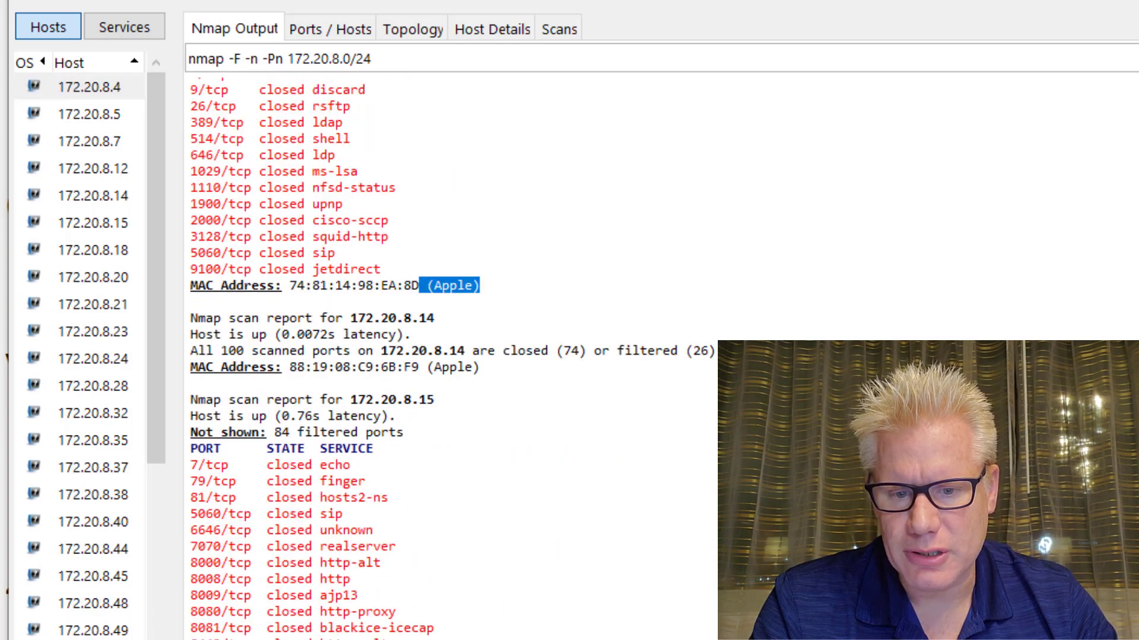
left_click(480, 285)
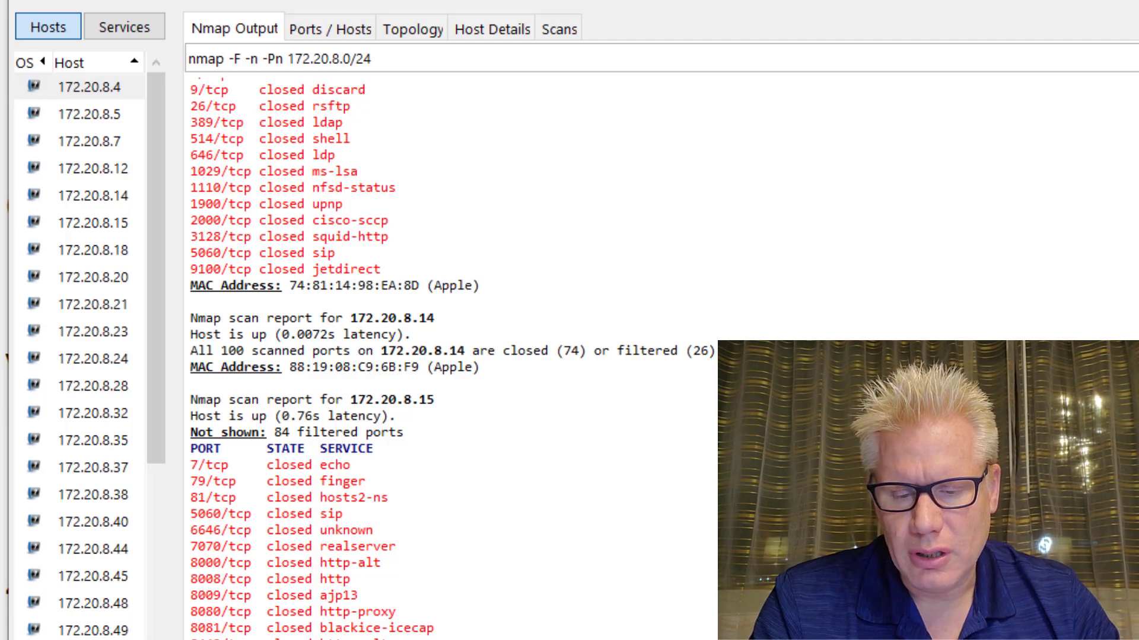
scroll(438, 614, "down", 2)
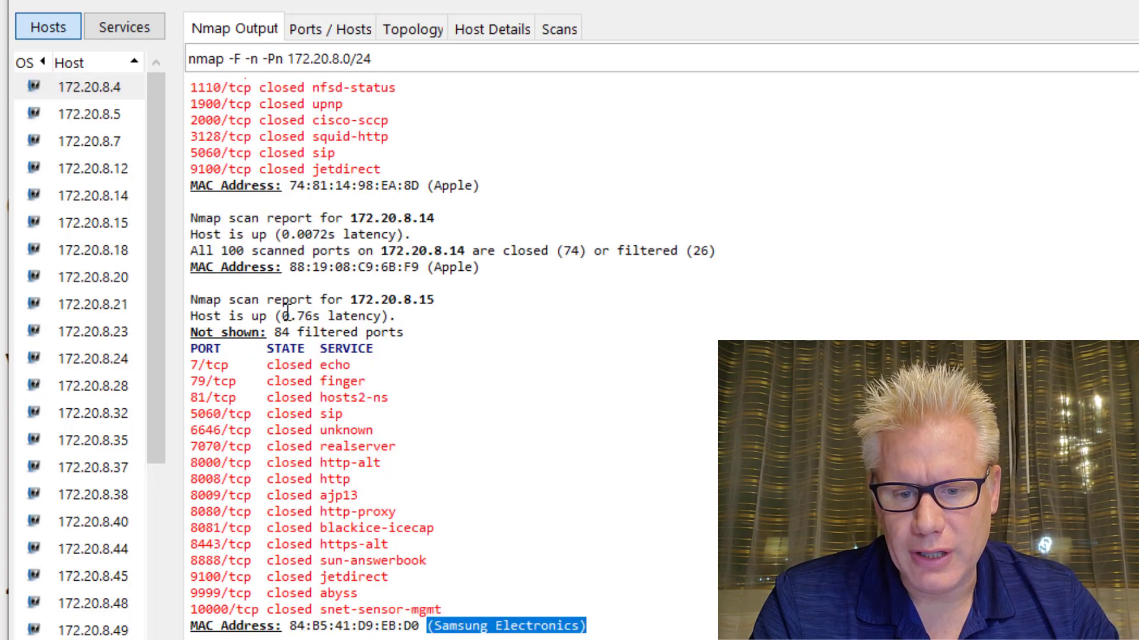
scroll(283, 283, "down", 5)
scroll(283, 284, "down", 5)
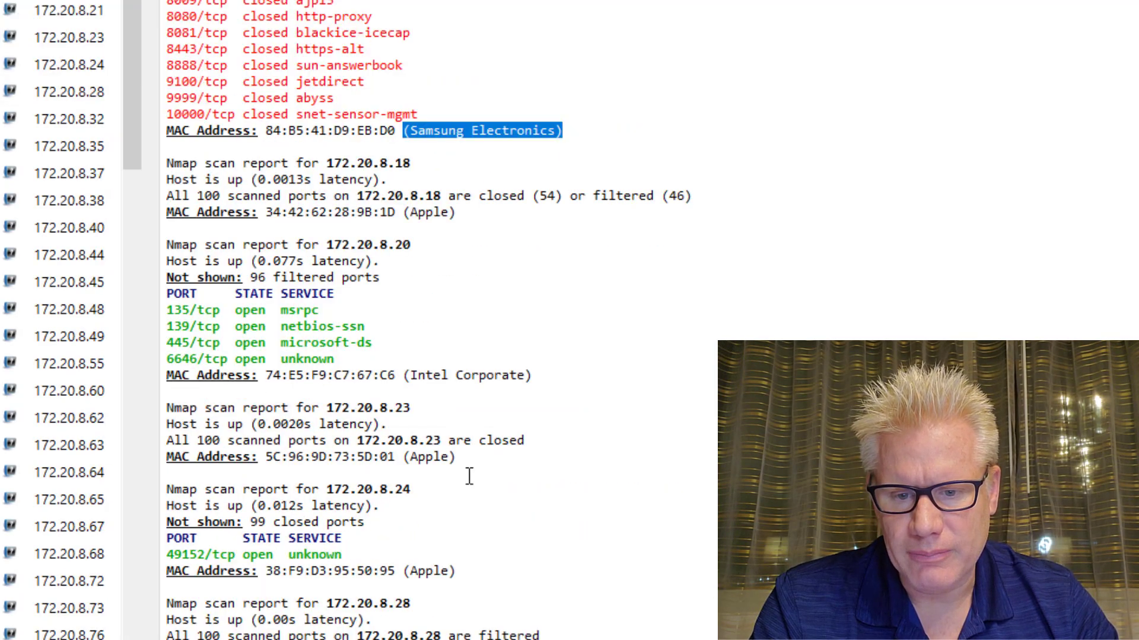
double_click(432, 456)
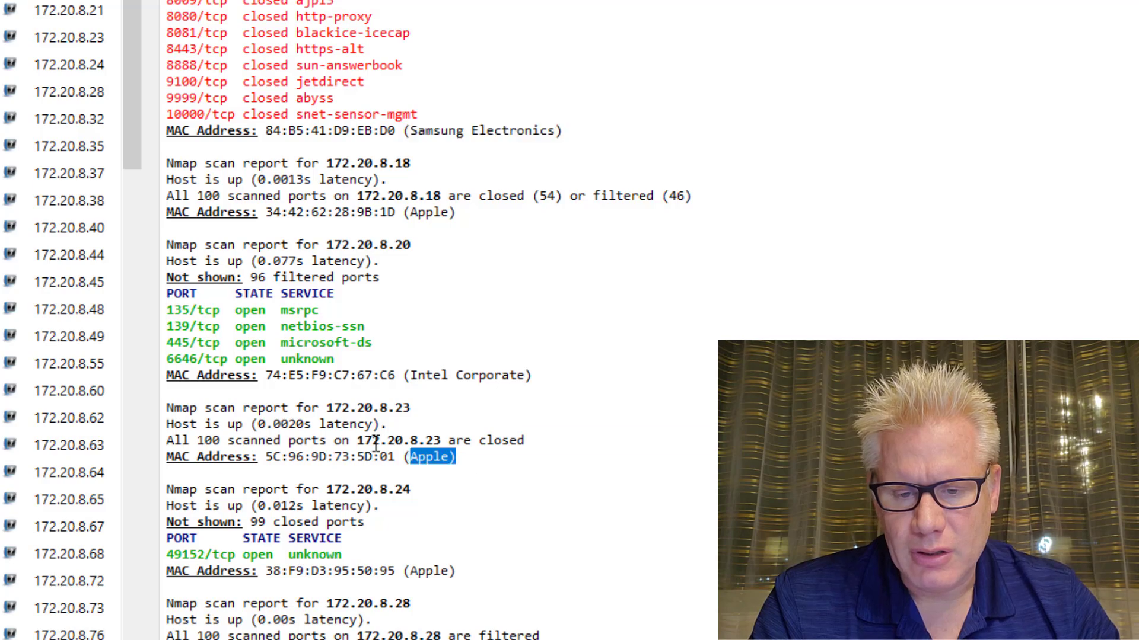
left_click_drag(456, 456, 168, 407)
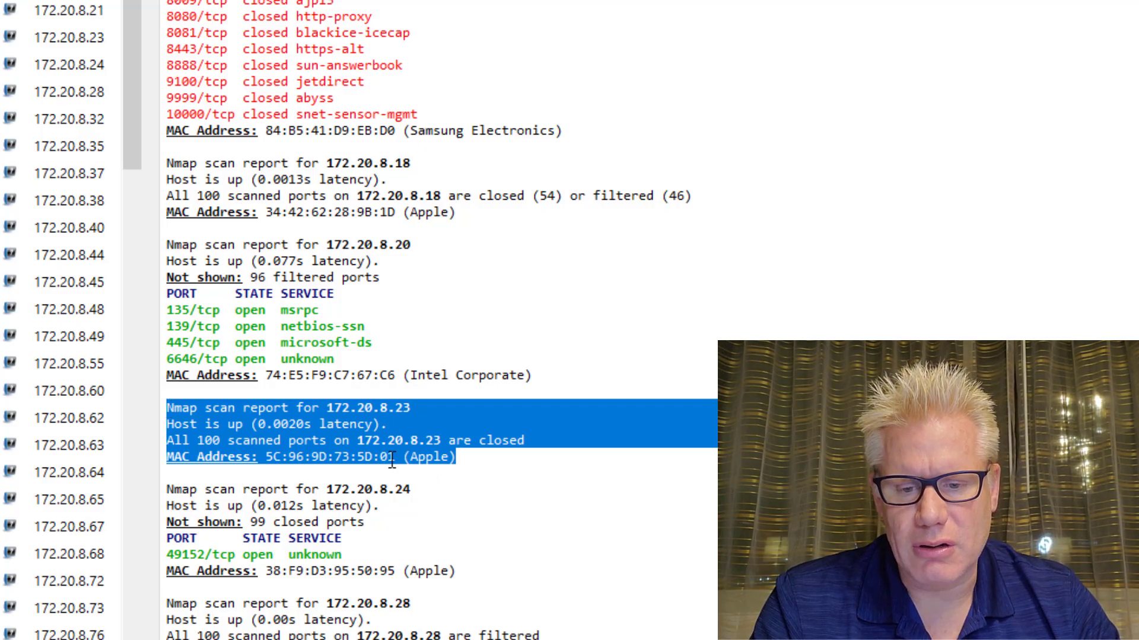
left_click(425, 455)
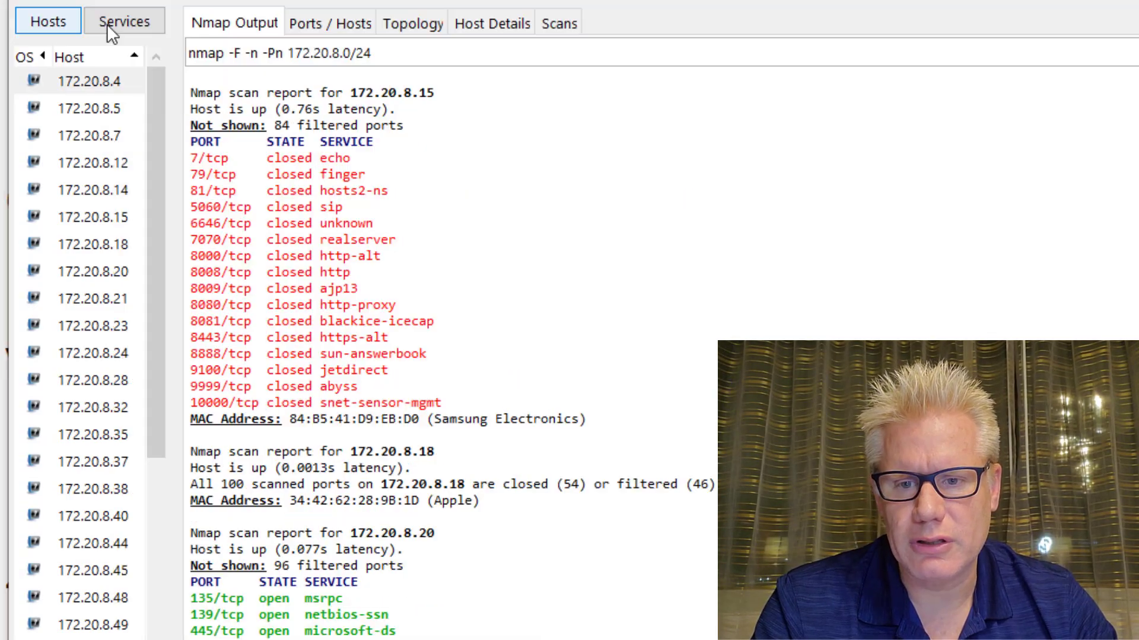
Show the Services list in a widened pane, then return to the Hosts list.
left_click(112, 22)
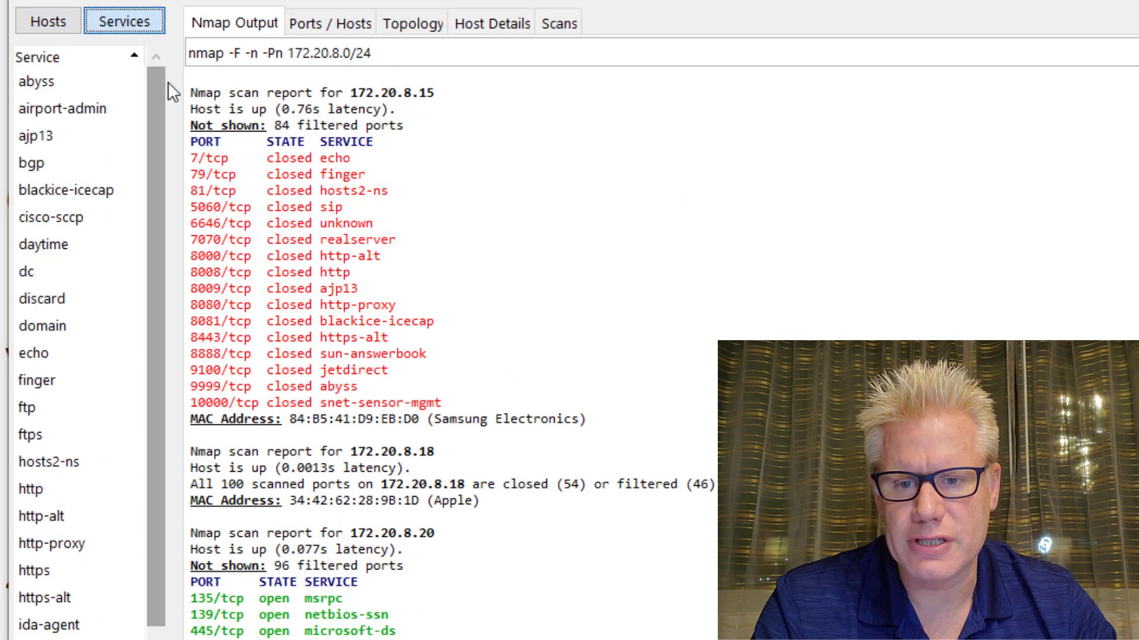
left_click_drag(172, 99, 425, 105)
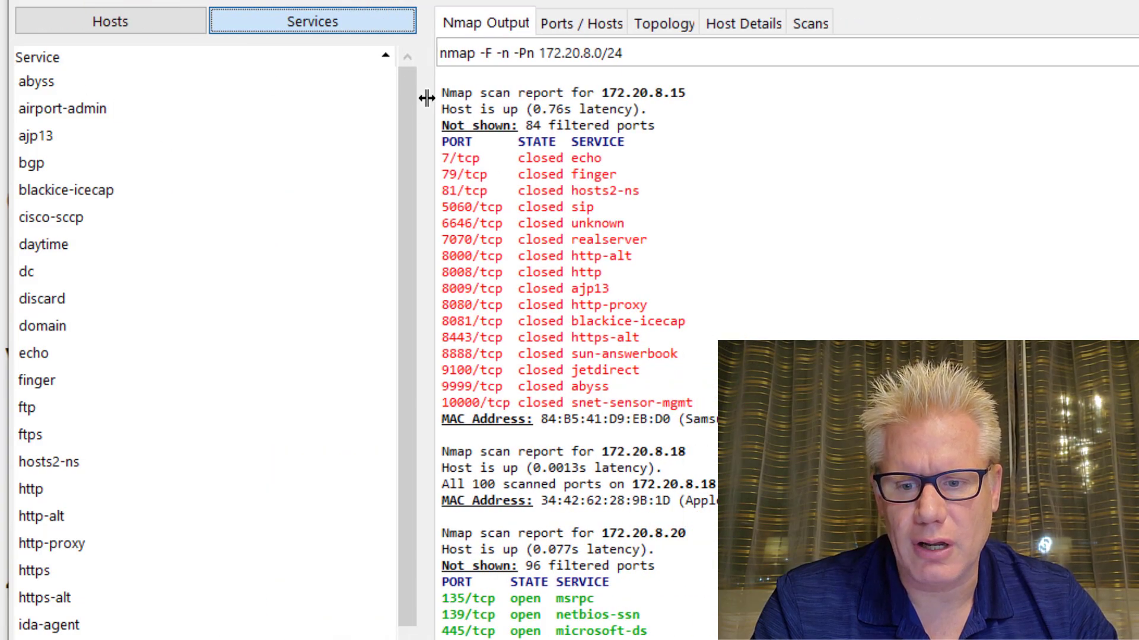
mouse_move(403, 111)
left_mouse_down()
mouse_move(400, 490)
mouse_move(366, 103)
left_mouse_up()
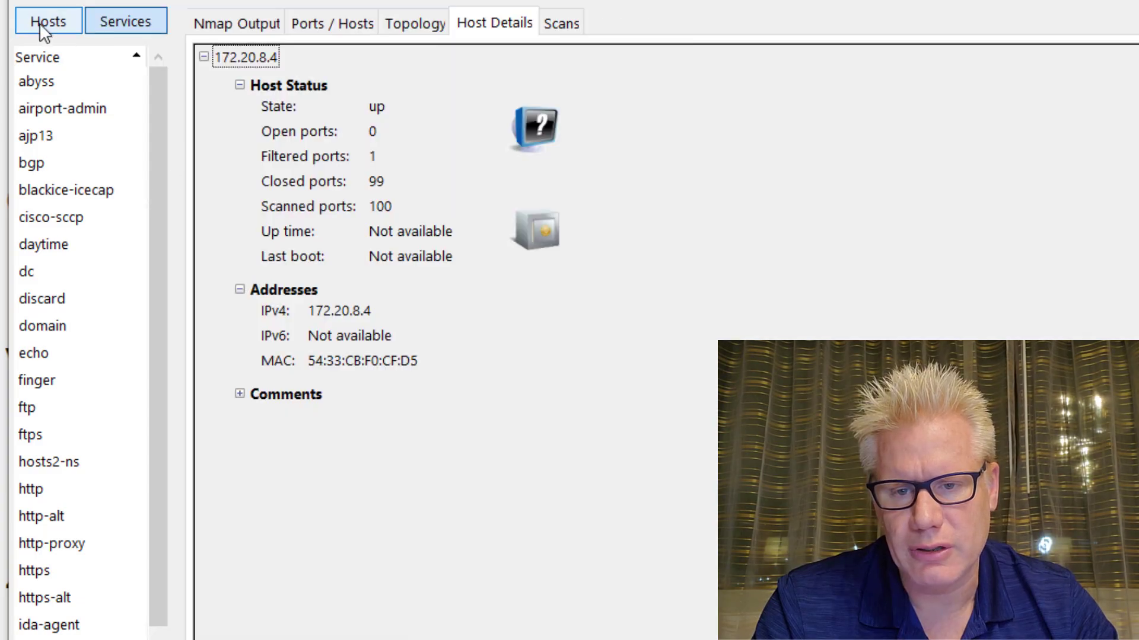
left_click(41, 24)
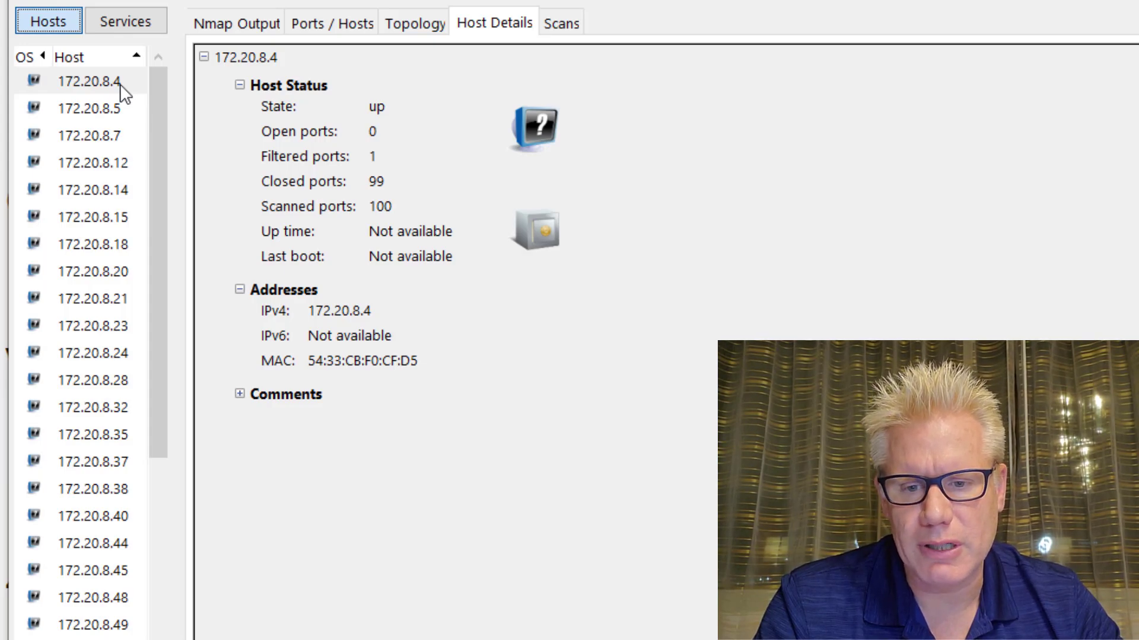
Edit host 172.20.8.4's comment and remove its extra trailing period.
left_click(239, 395)
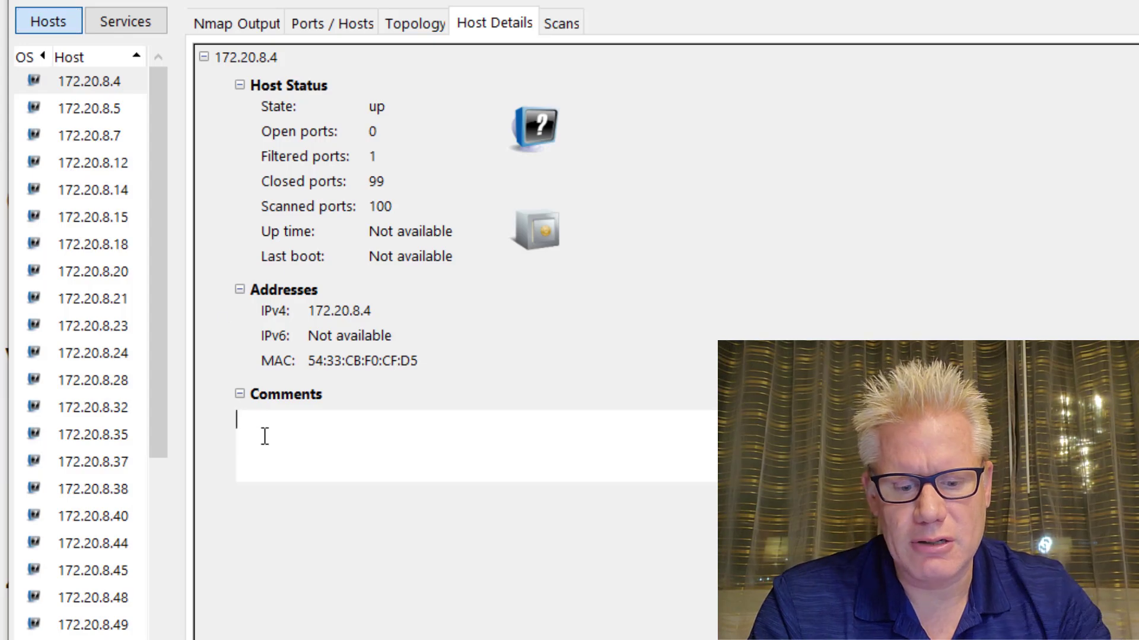
left_click(218, 425)
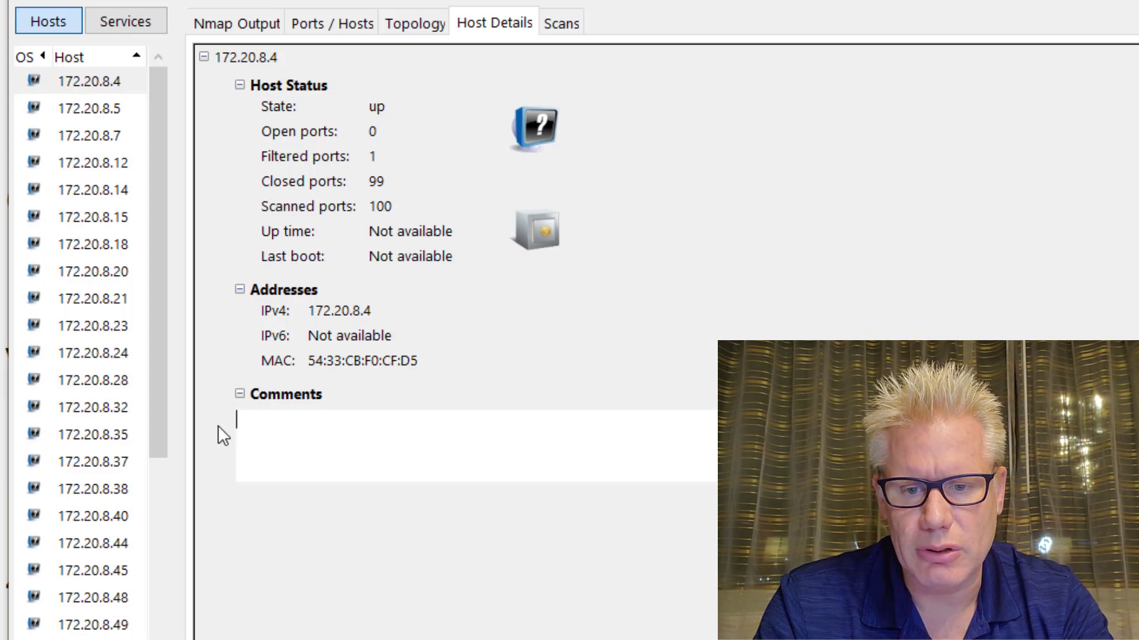
type("Domain Contr")
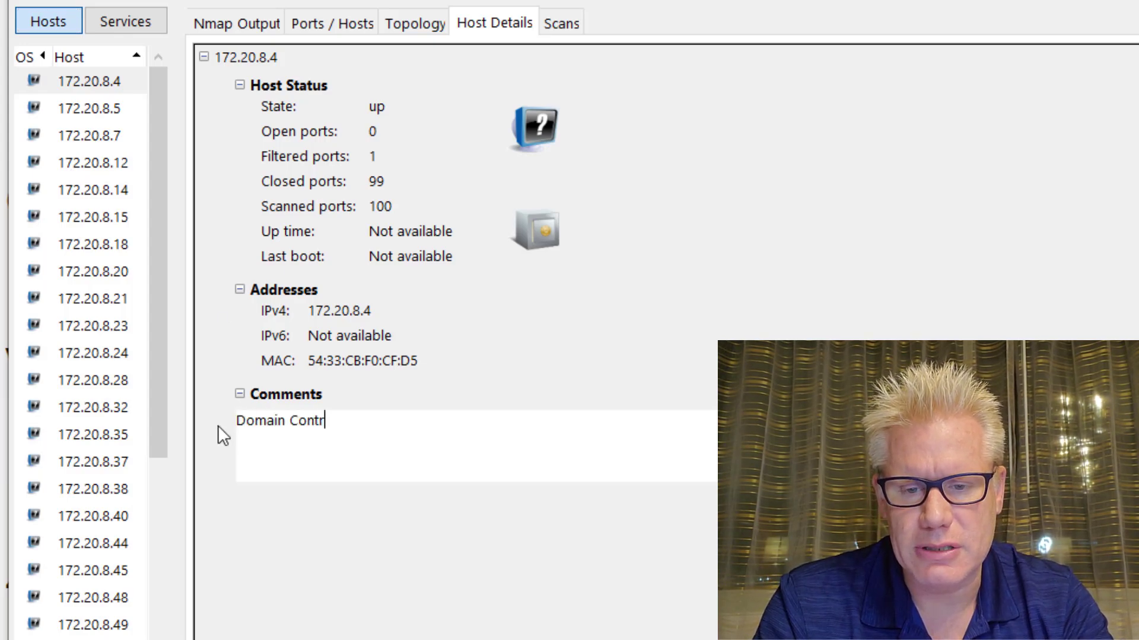
type("oller..")
key("BackSpace")
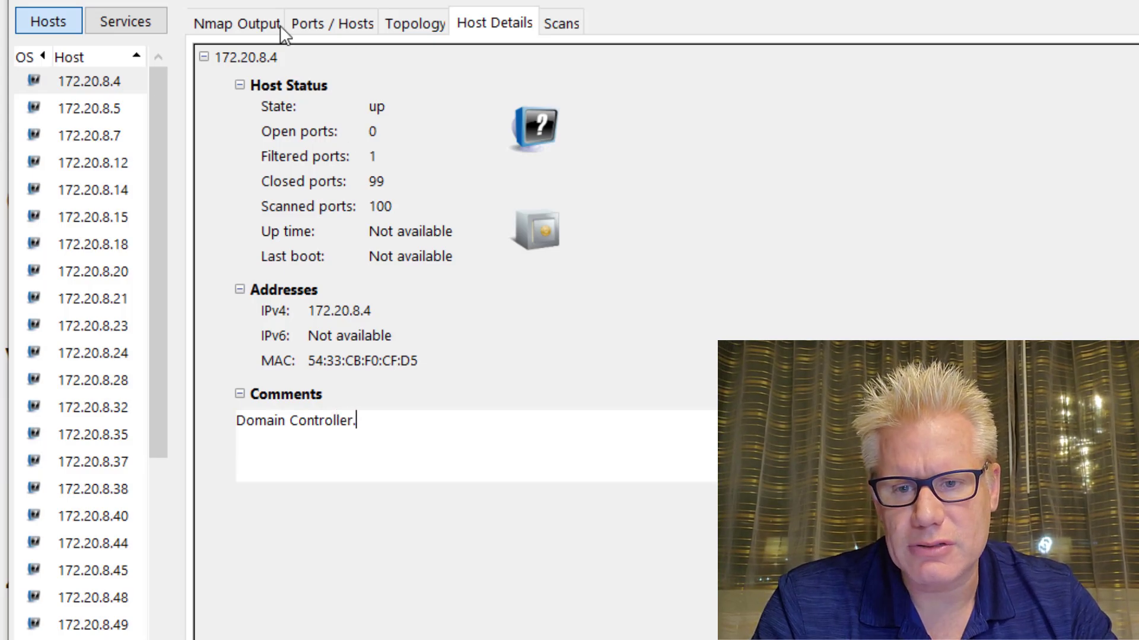
Enter 'Unknown' in 172.20.8.5's comments, checking it against 172.20.8.4's Domain Controller note.
left_click(93, 108)
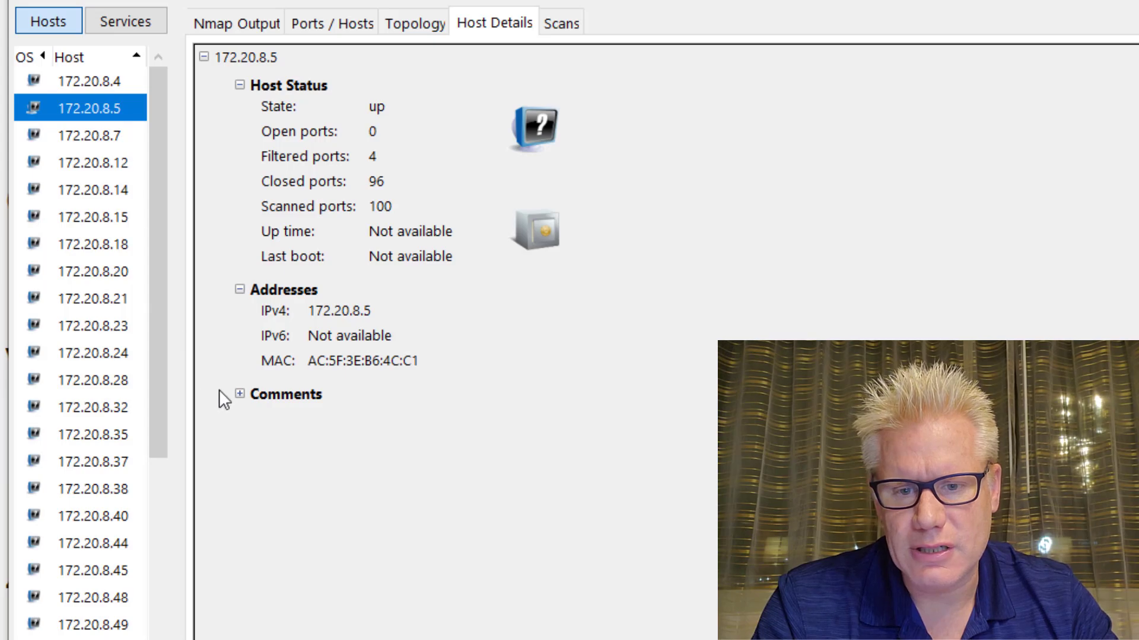
left_click(240, 394)
left_click(300, 432)
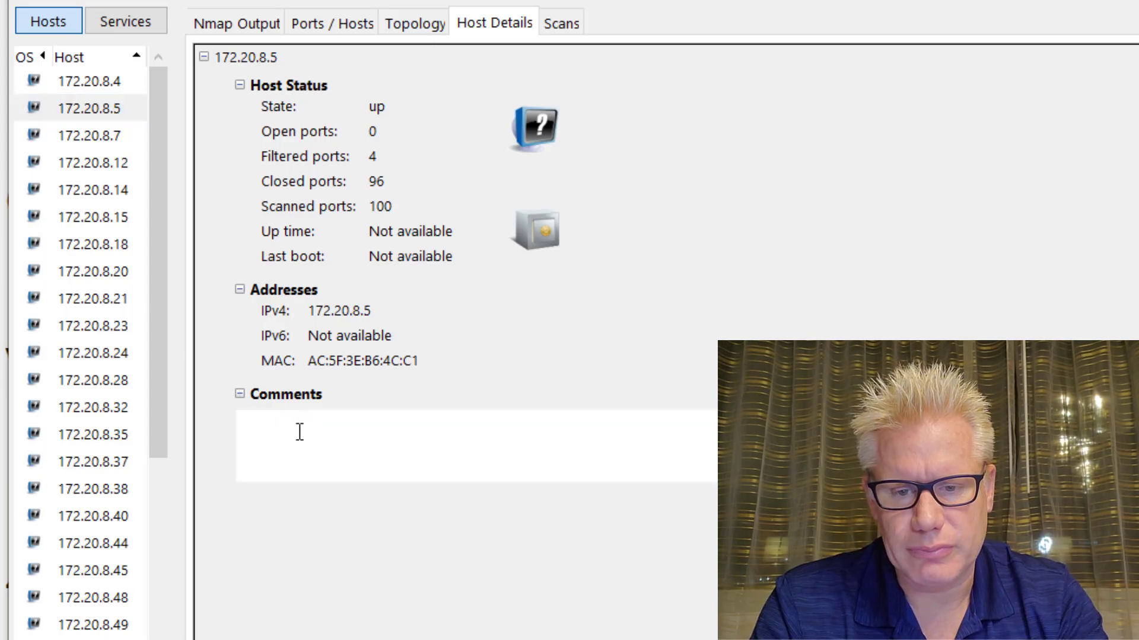
type("Unknown")
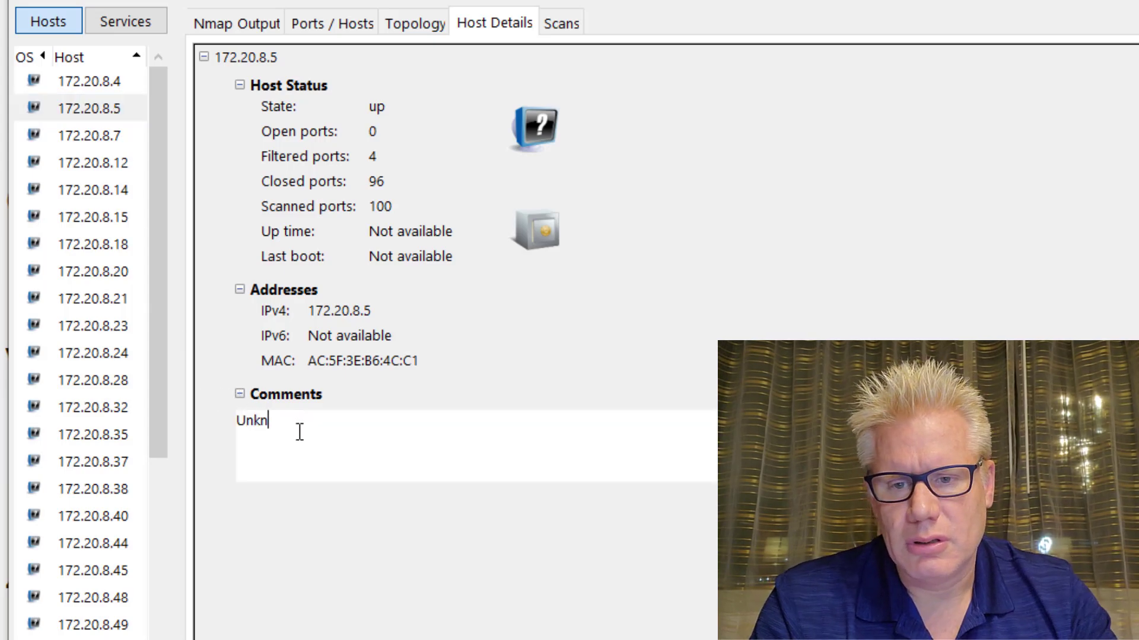
left_click(117, 81)
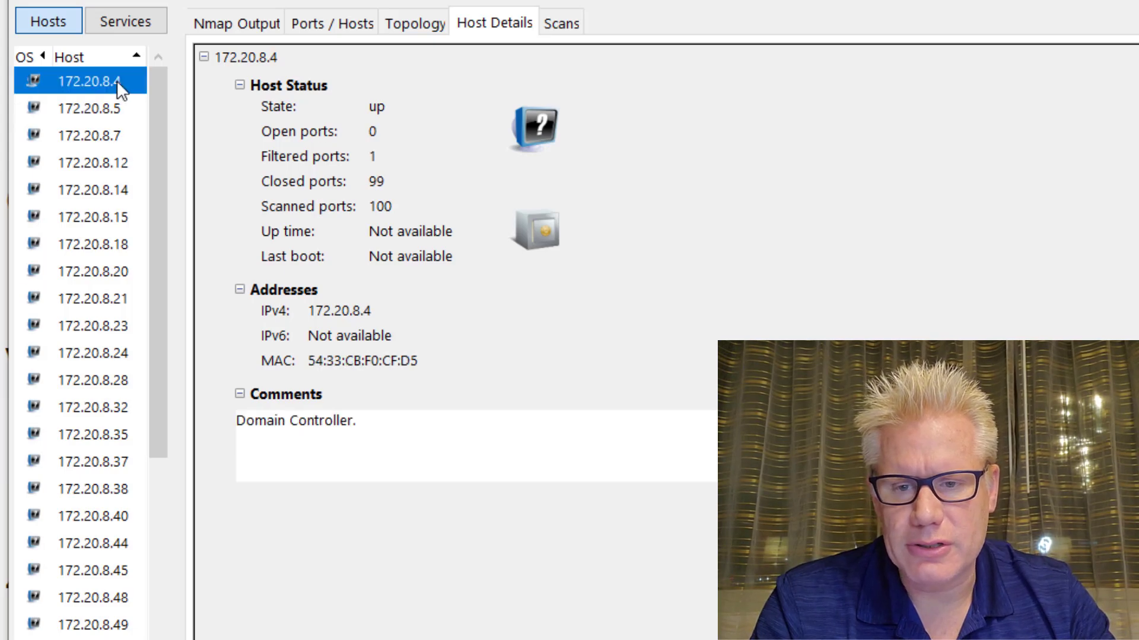
left_click(90, 107)
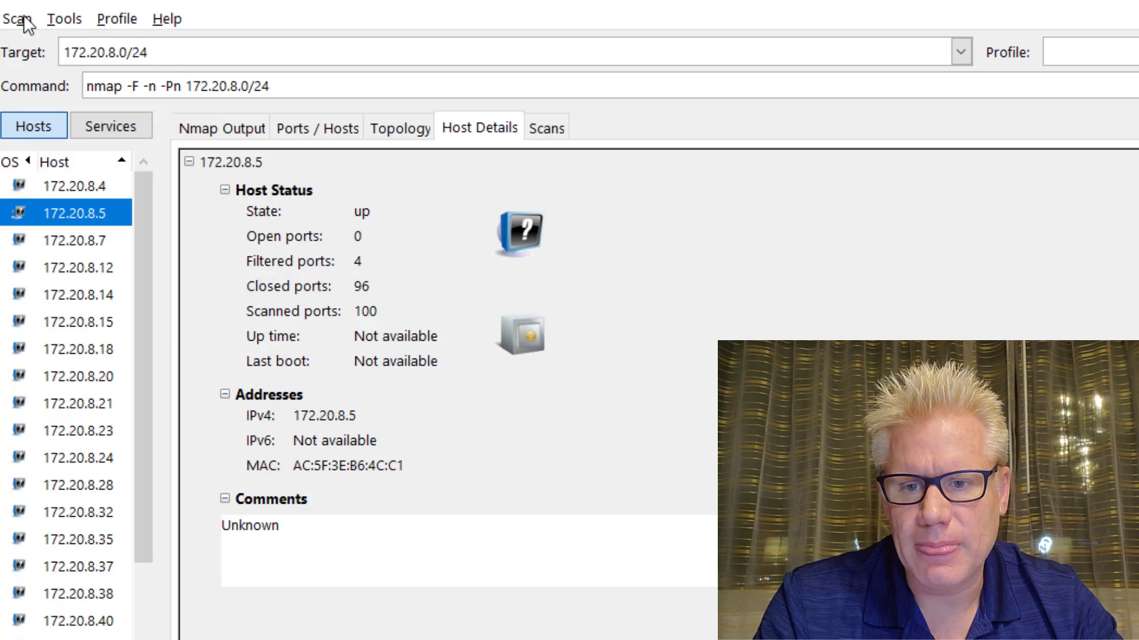
Save the scan results as 'Discovery 1' in C:\Test.
left_click(27, 22)
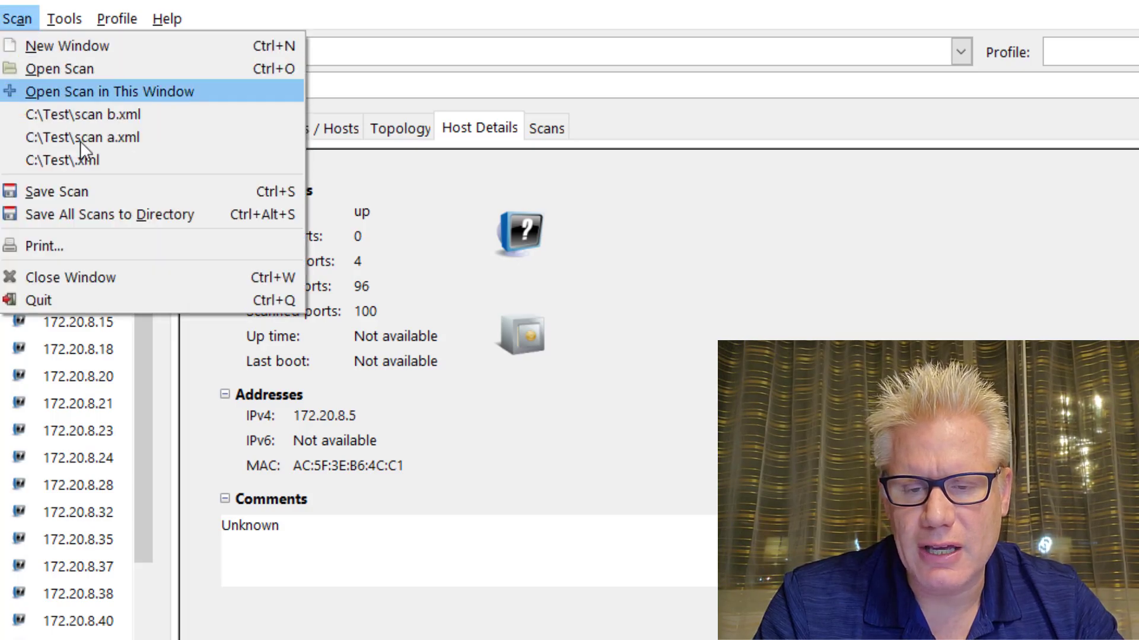
left_click(96, 189)
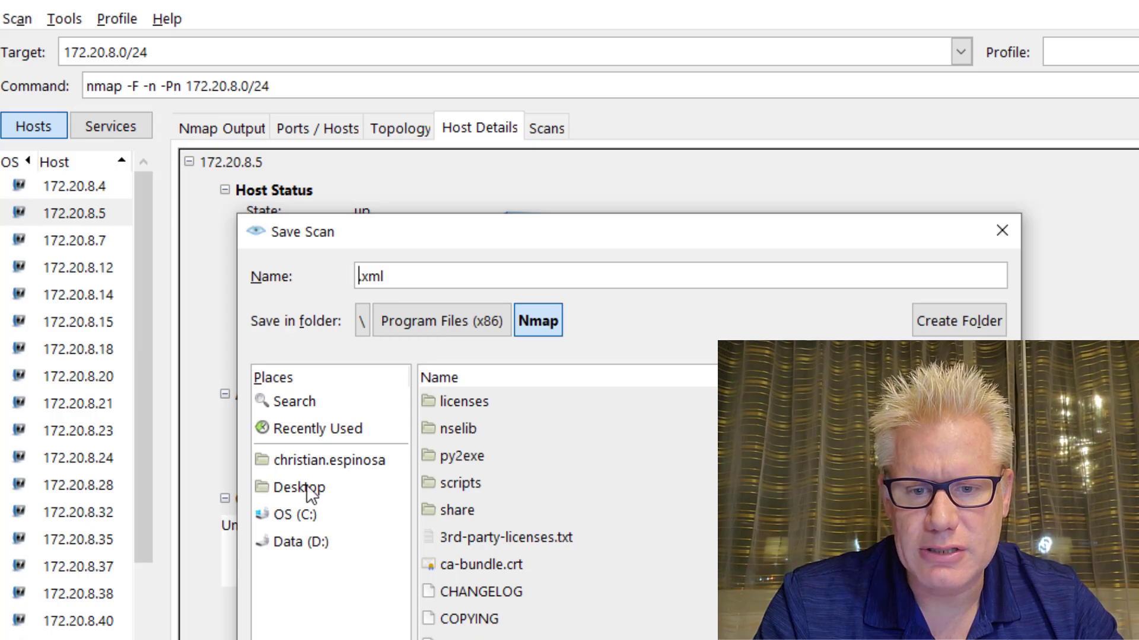
left_click(295, 515)
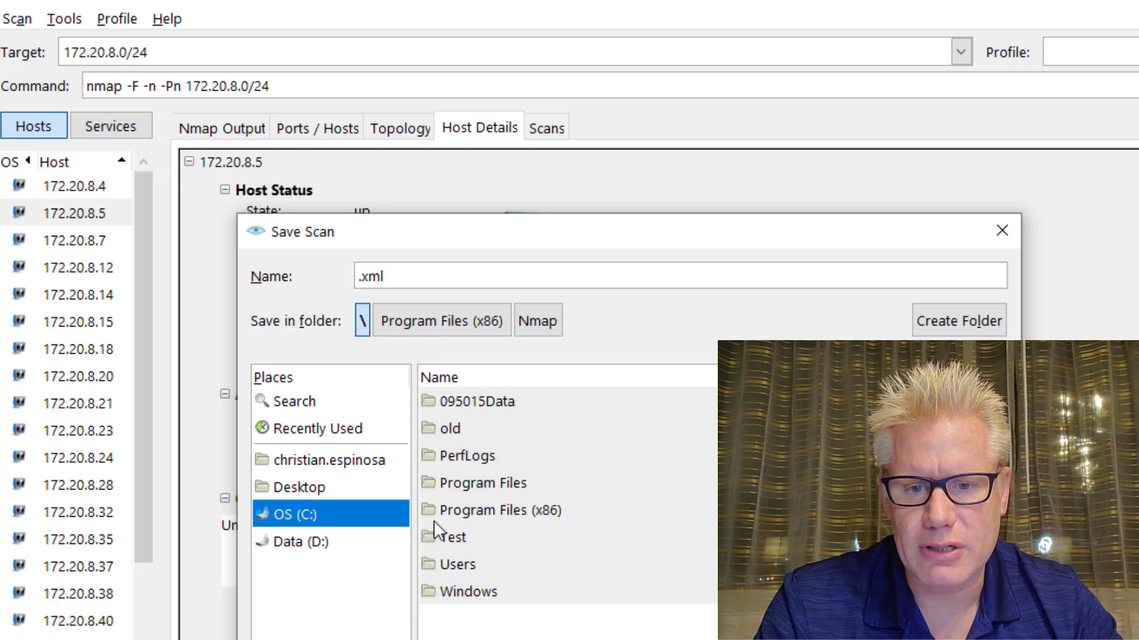
double_click(466, 535)
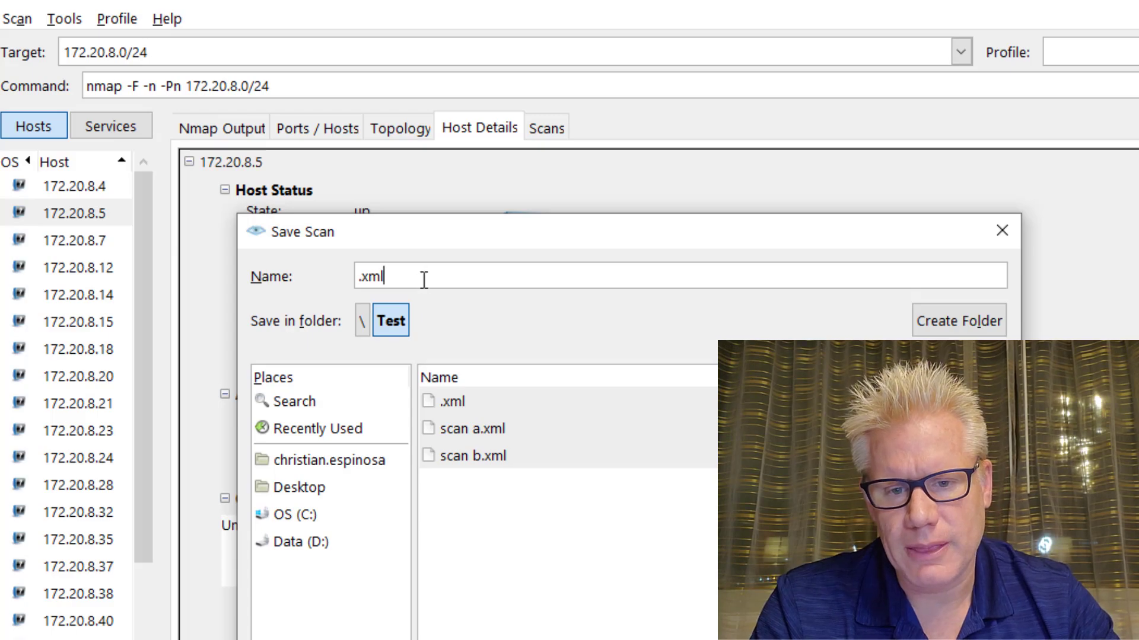
left_click_drag(424, 278, 314, 273)
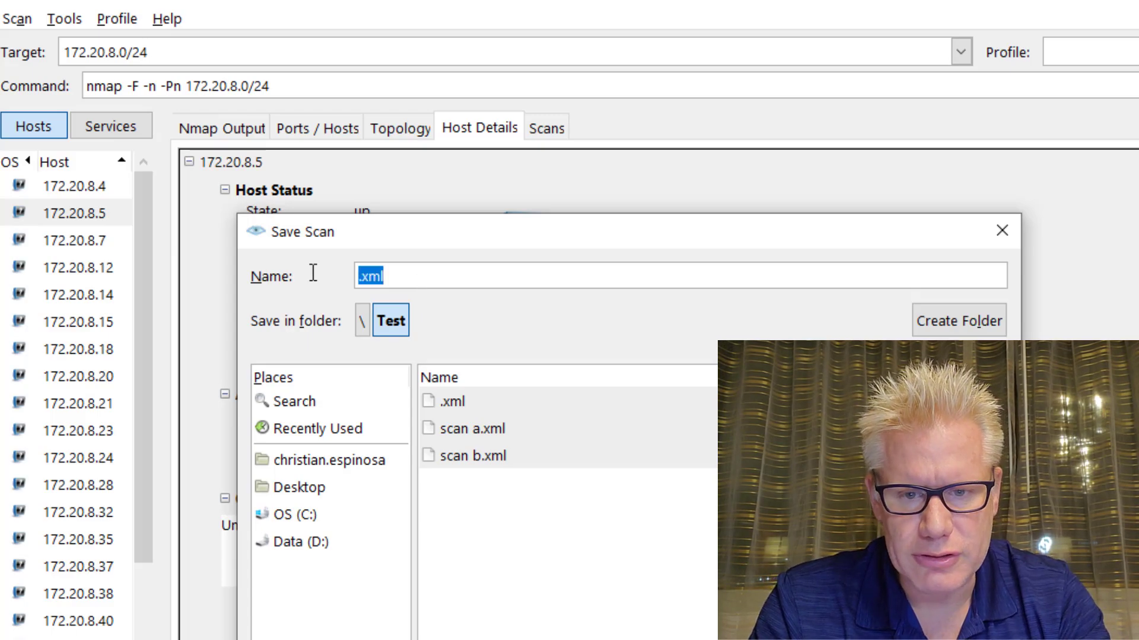
type("Discovery ")
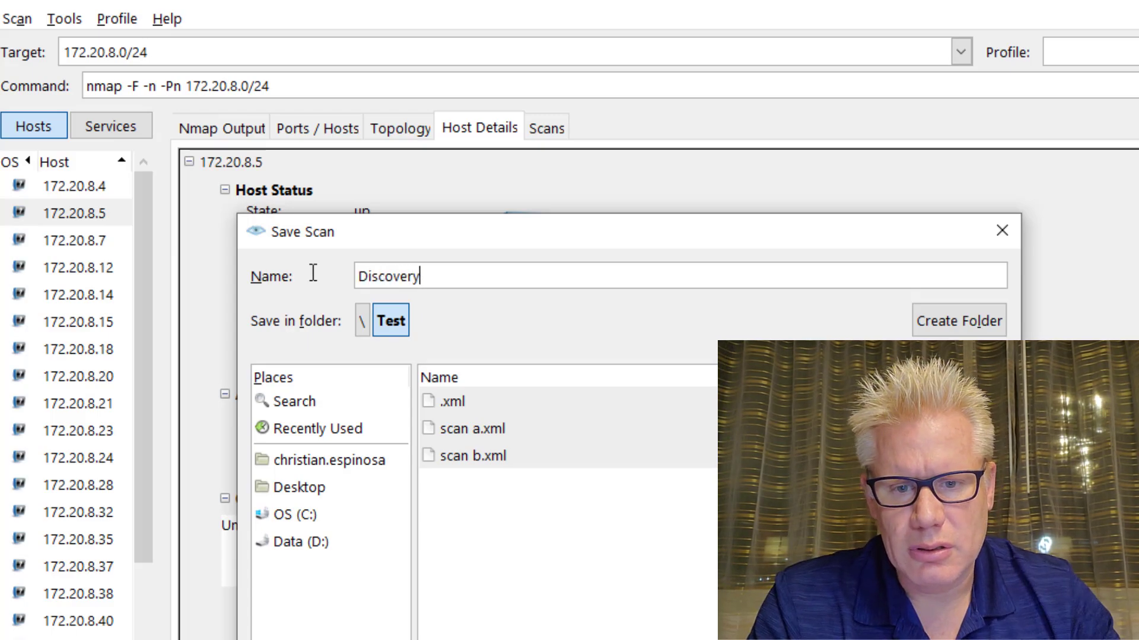
type("1")
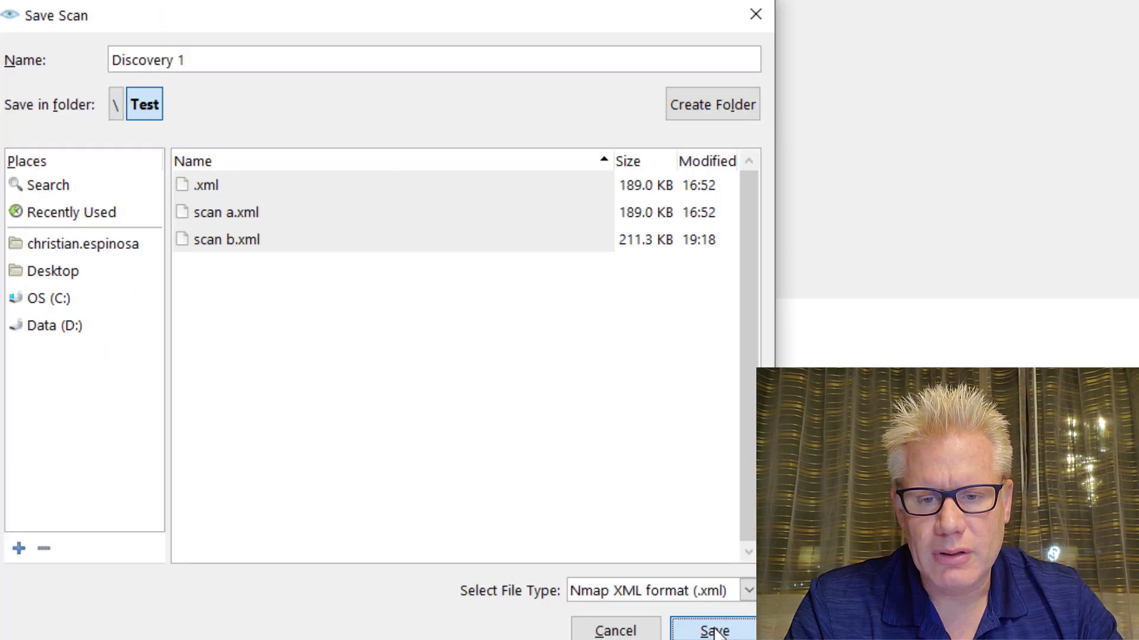
left_click(713, 626)
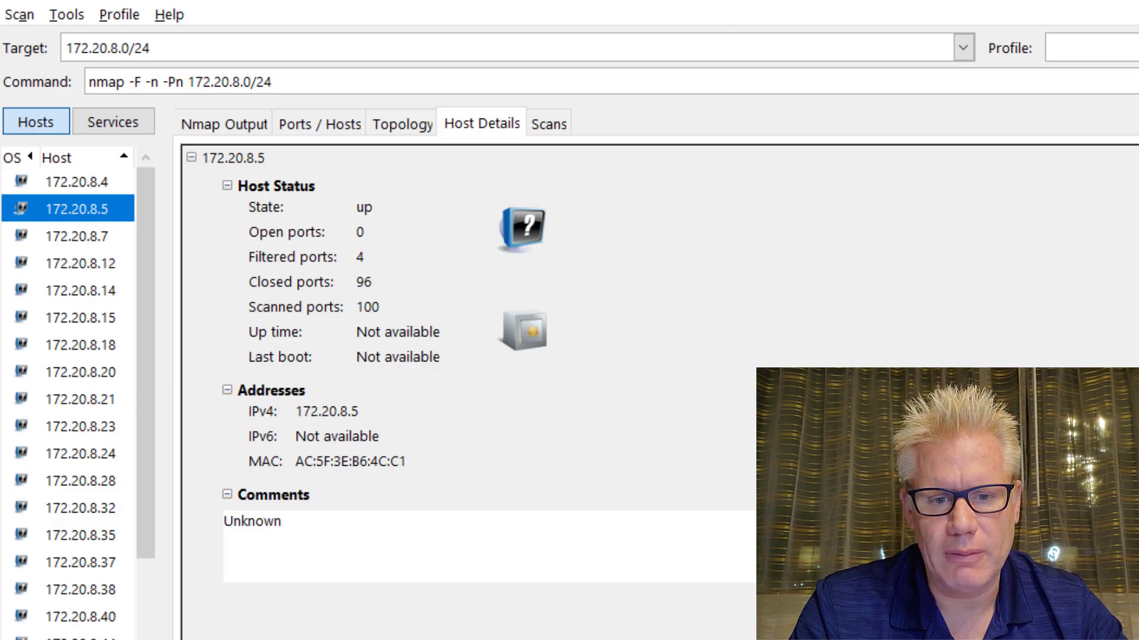
Start the Discovery Scan of 172.20.8.0/24 and wait for its Nmap output.
key("alt+Tab")
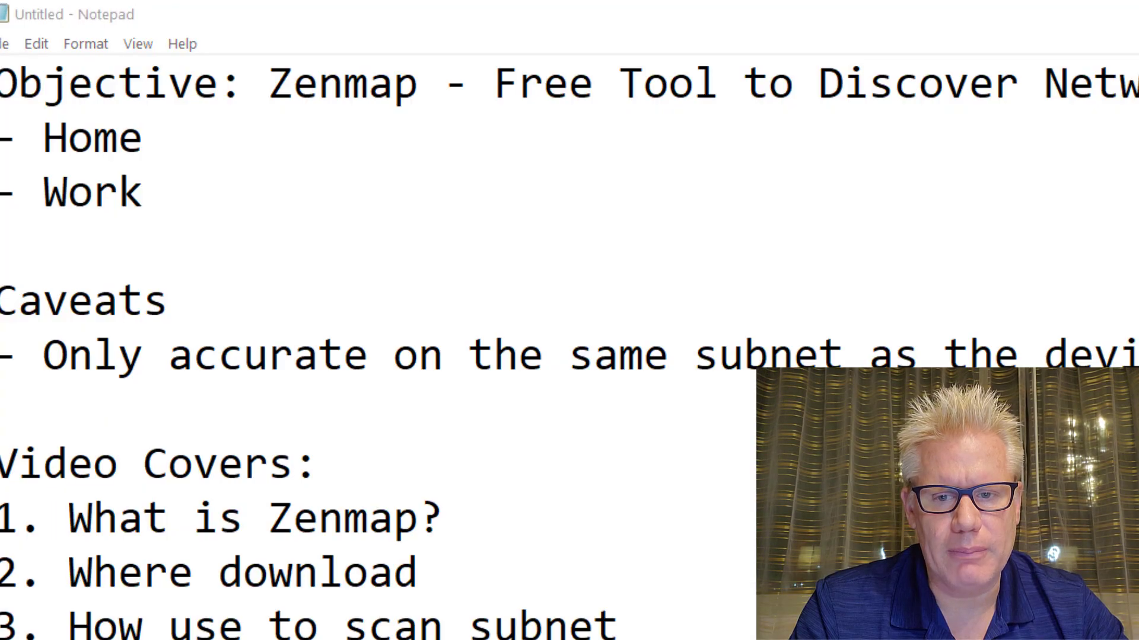
key("alt+Tab")
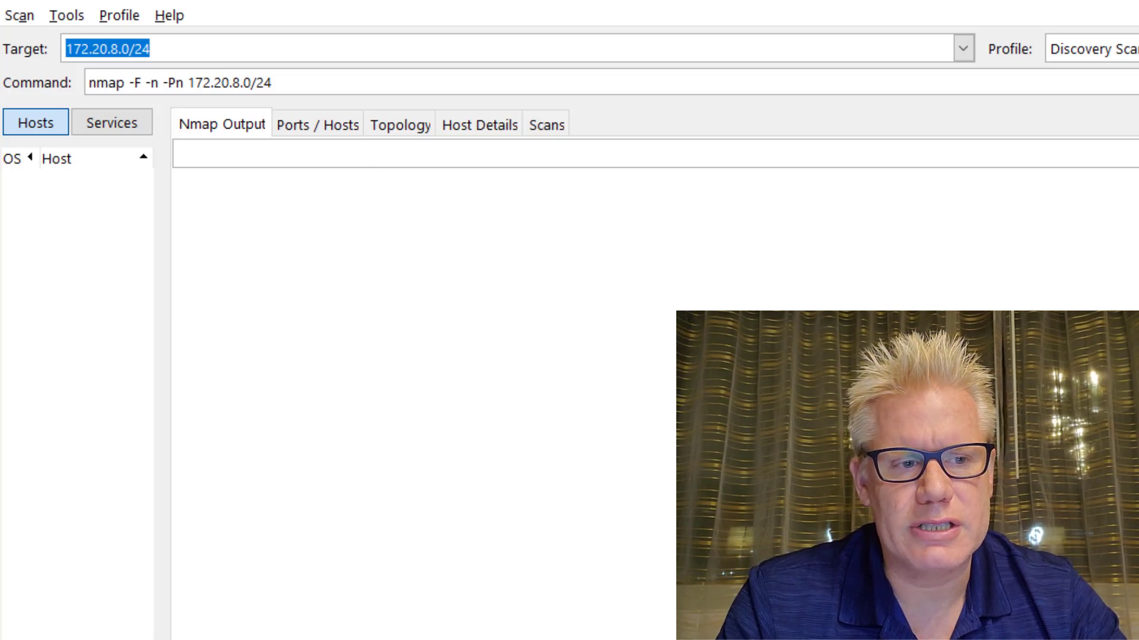
key("Return")
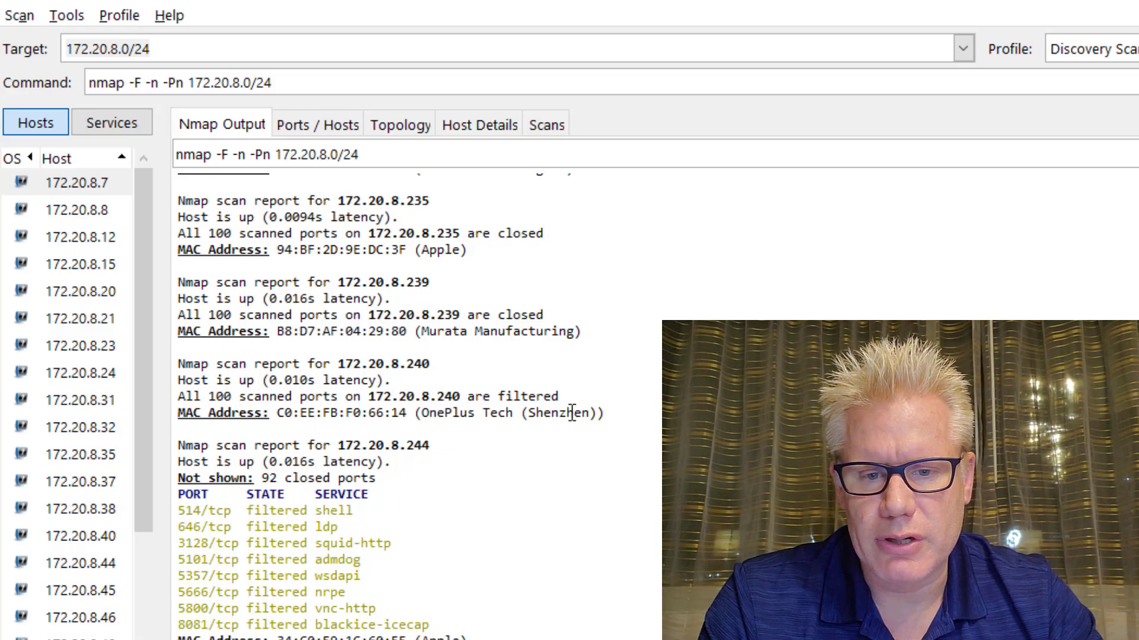
Save the fresh scan results as 'Discovery 2.xml' in the C:\Test folder.
left_click_drag(515, 413, 423, 412)
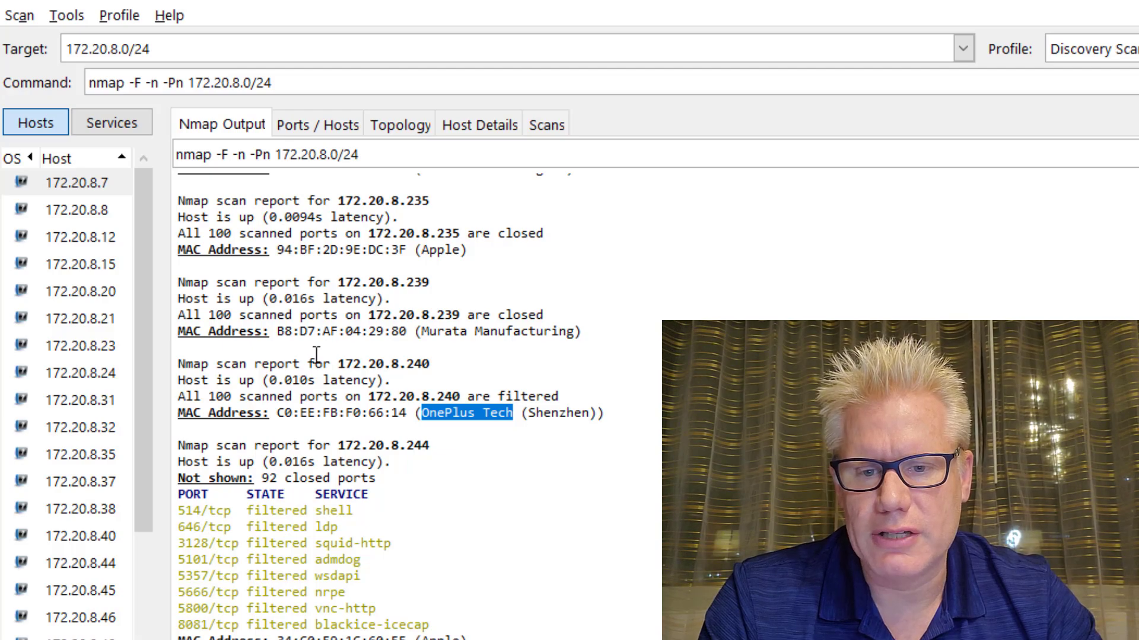
left_click(66, 14)
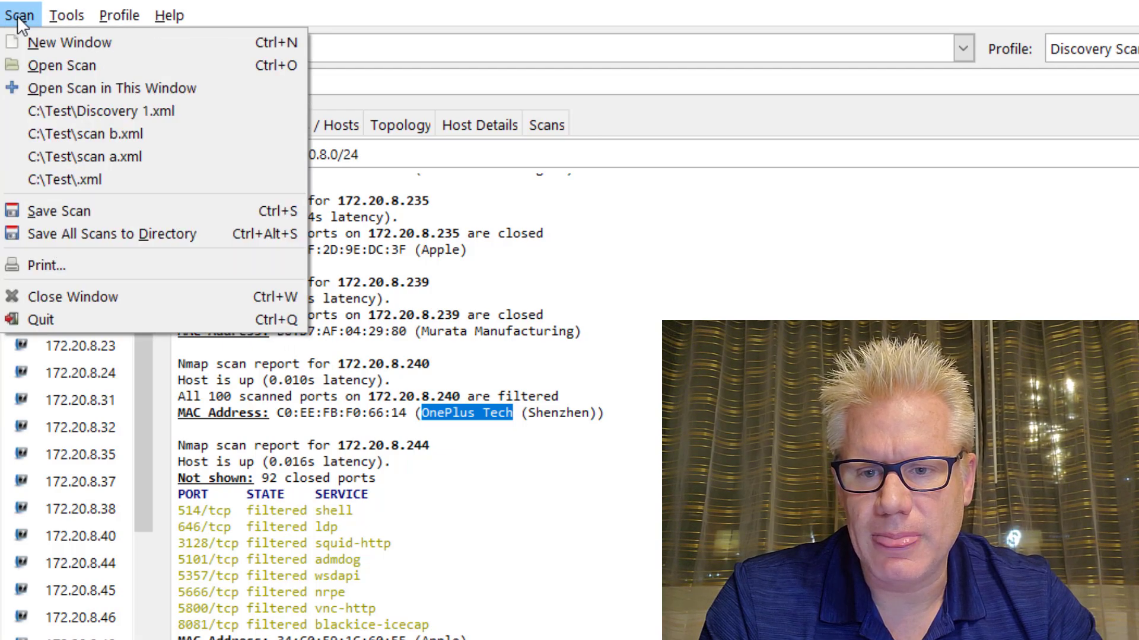
left_click(71, 210)
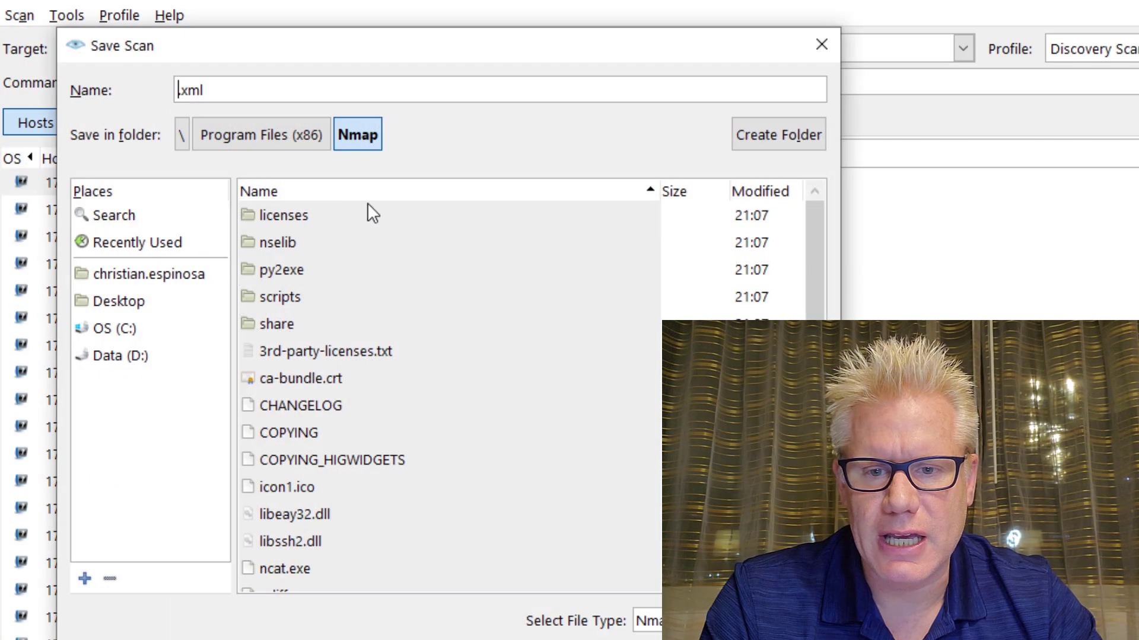
left_click(119, 331)
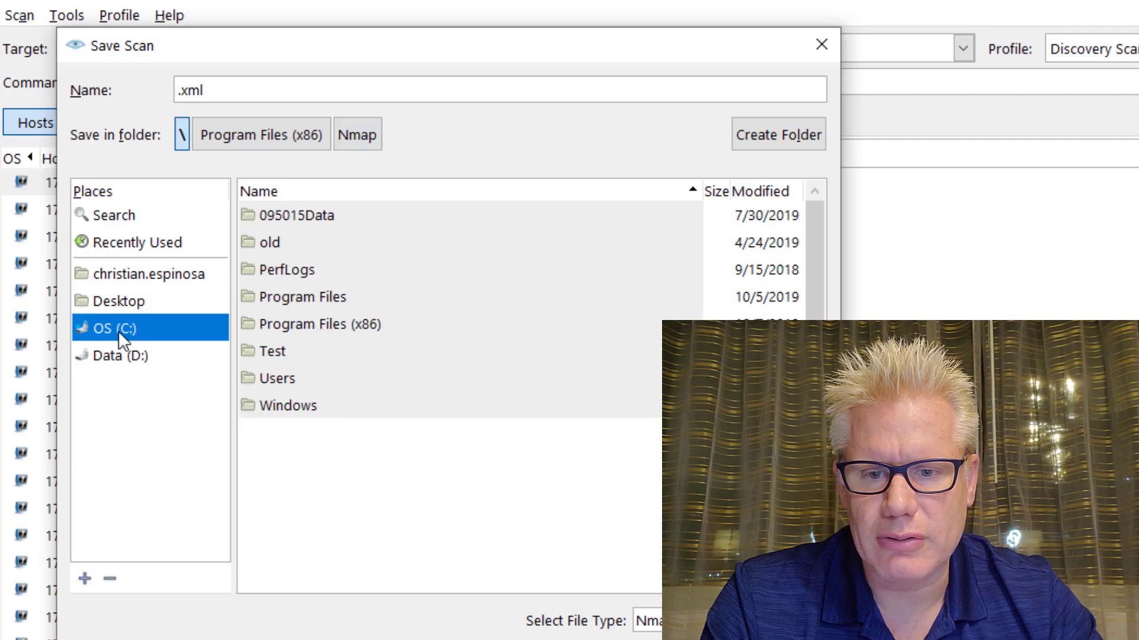
double_click(275, 347)
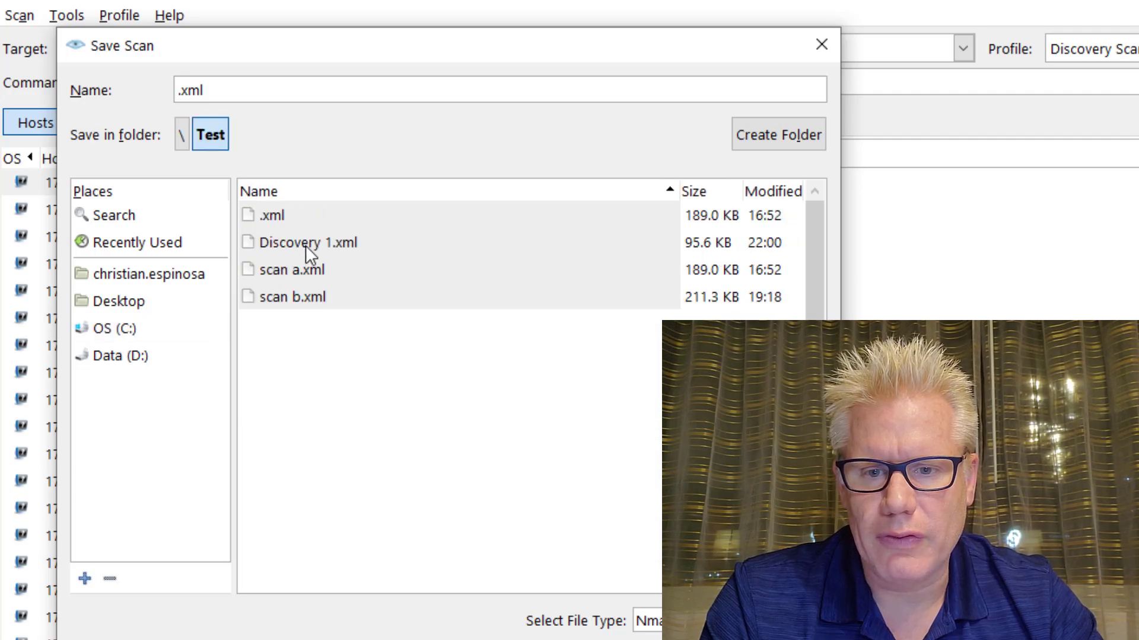
left_click(179, 89)
type("Div")
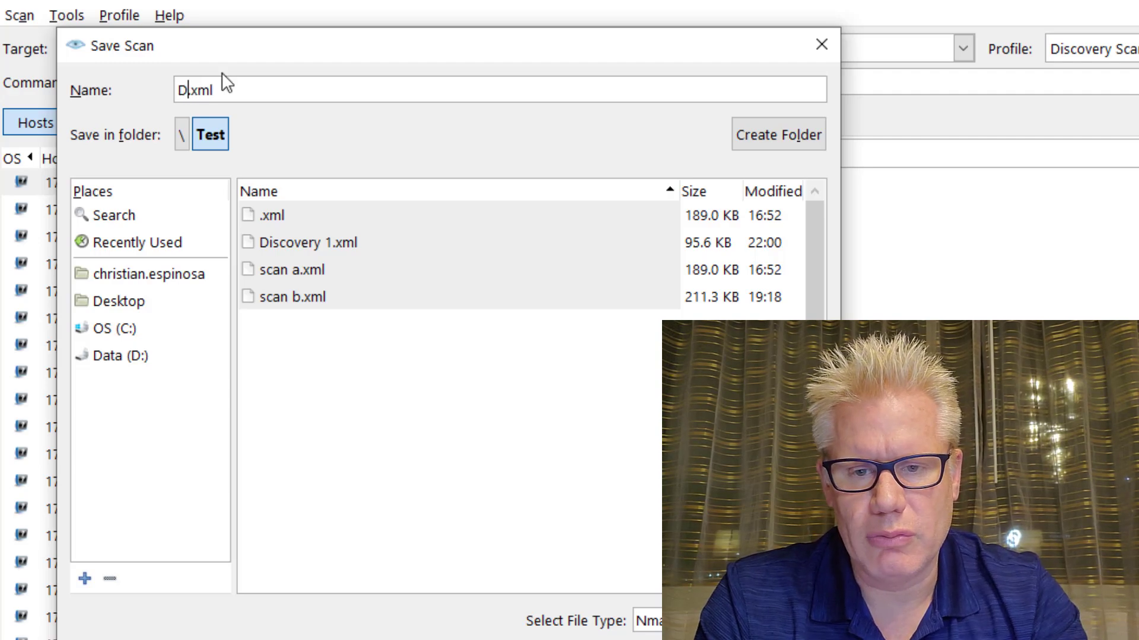
key("BackSpace")
type("s")
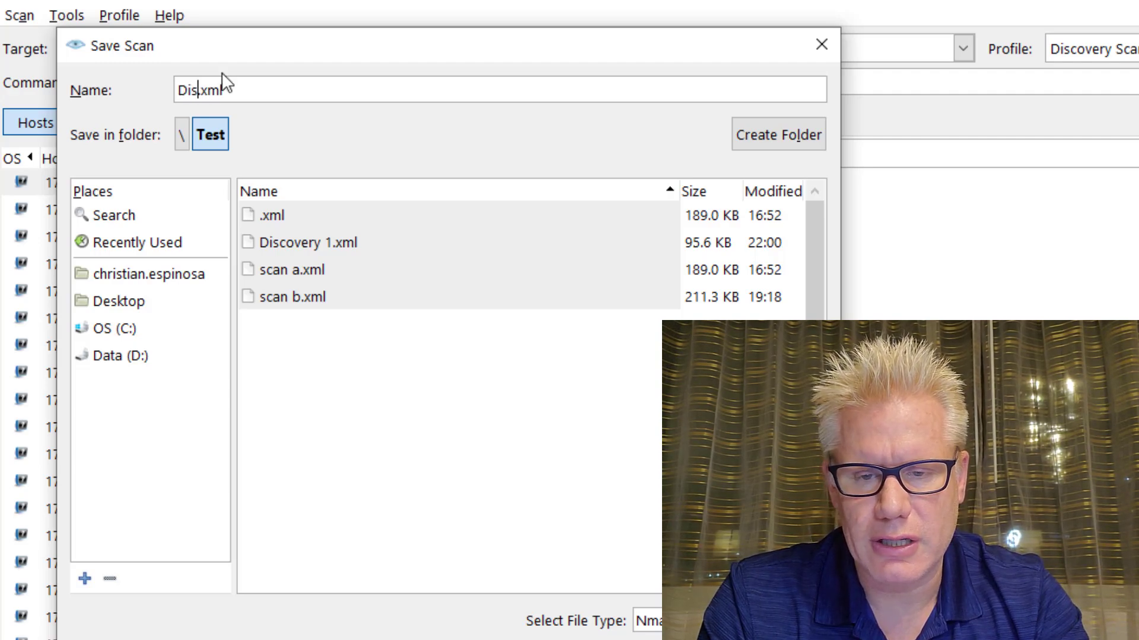
type("very 2")
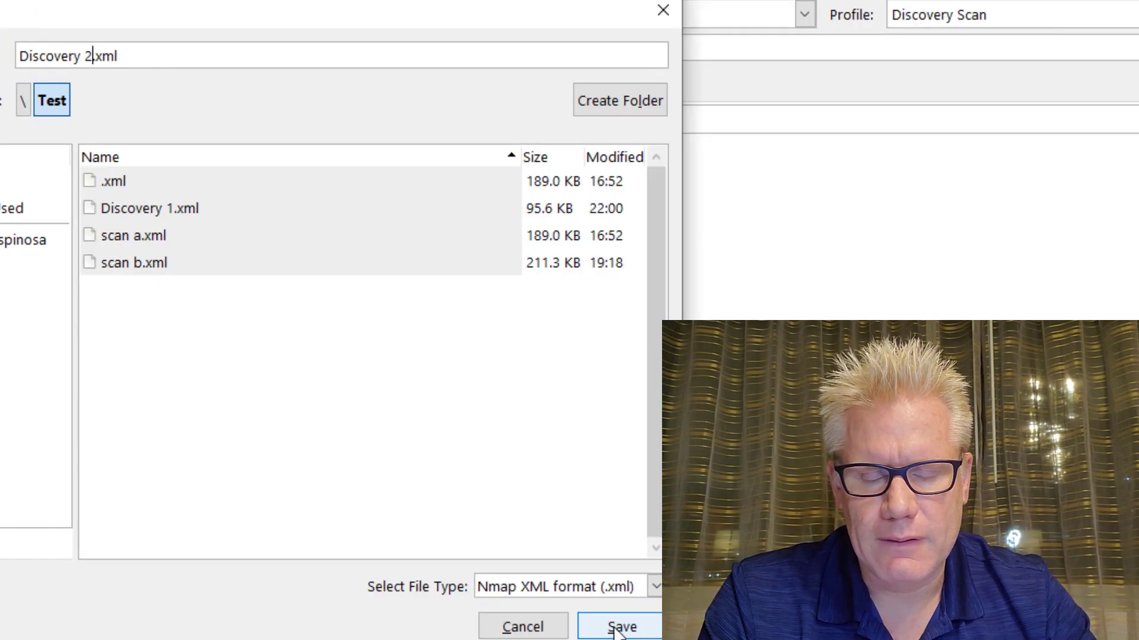
left_click(622, 626)
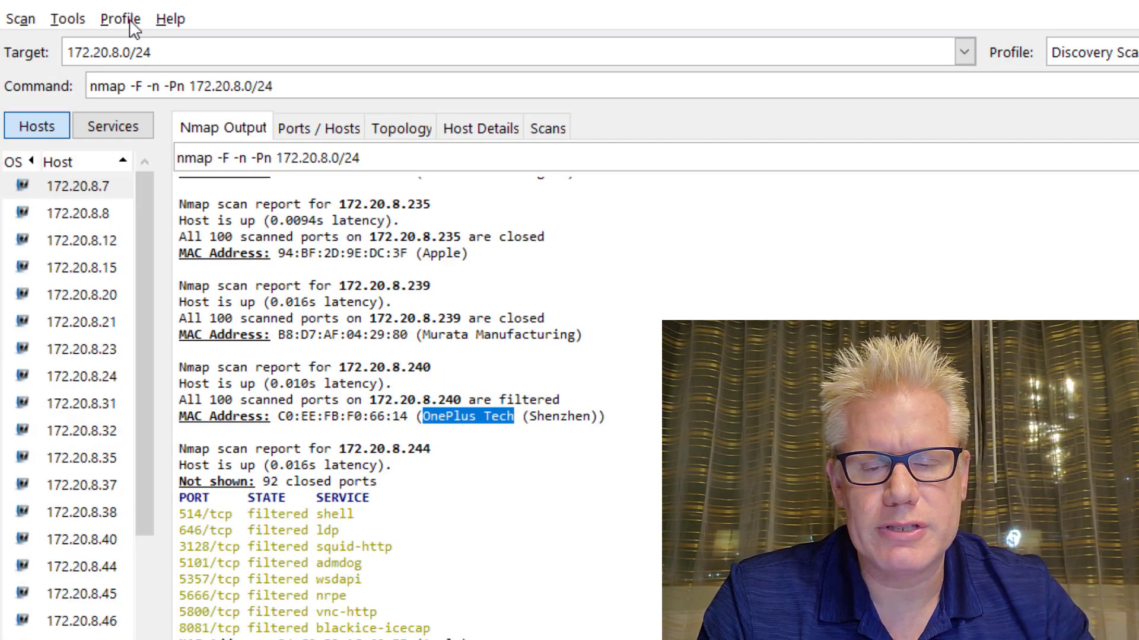
Open Compare Results and load C:\Test\Discovery 1.xml as the A scan.
left_click(120, 19)
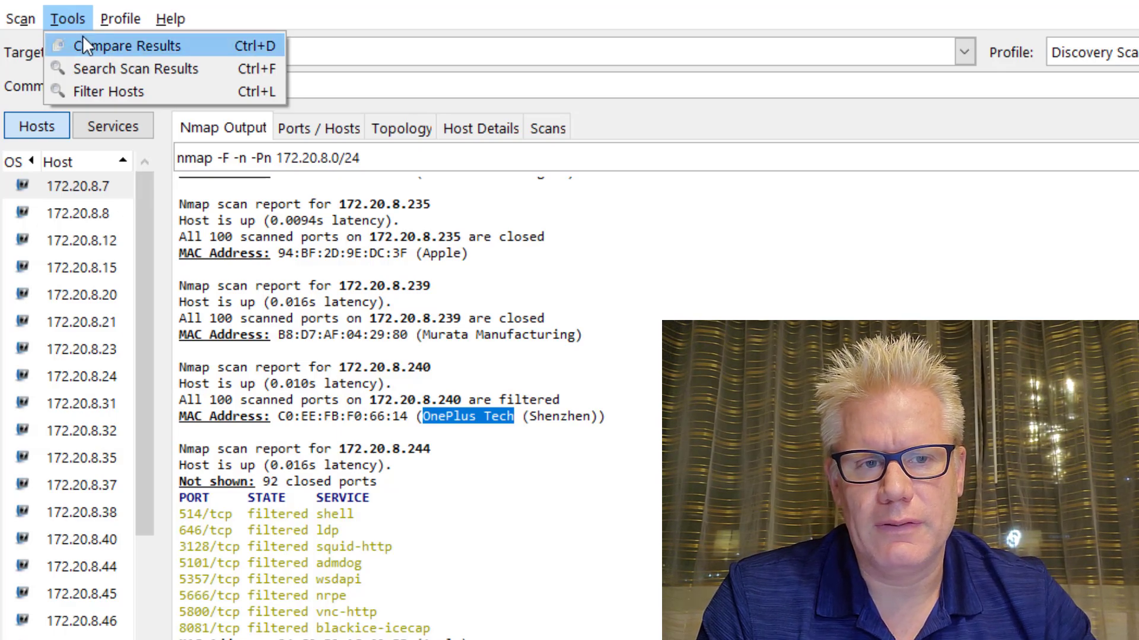
left_click(83, 45)
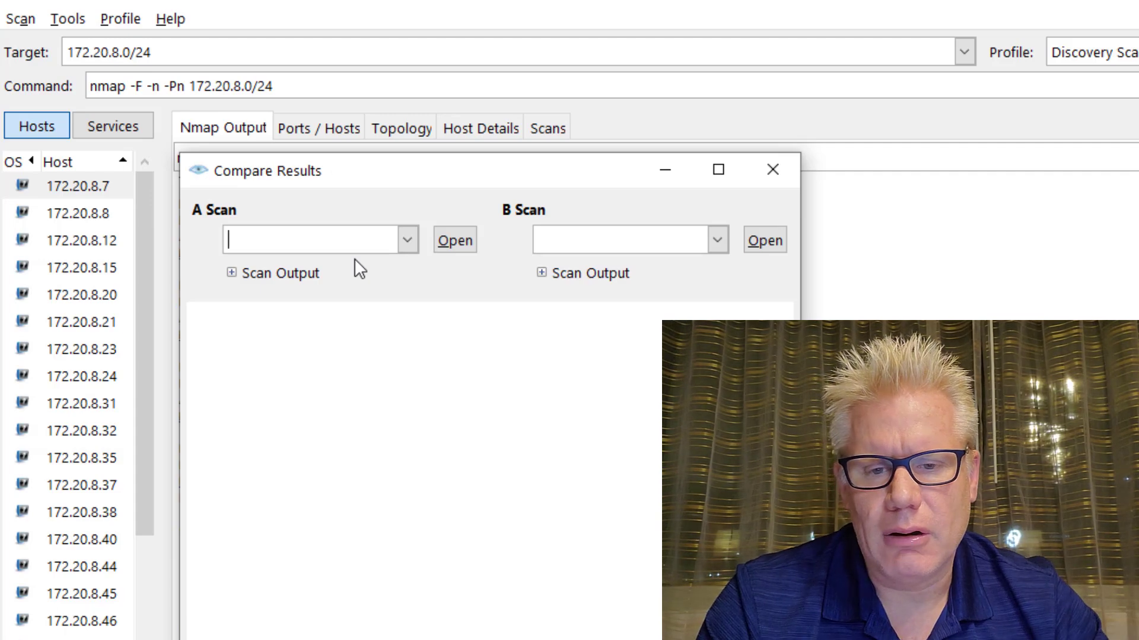
left_click(455, 241)
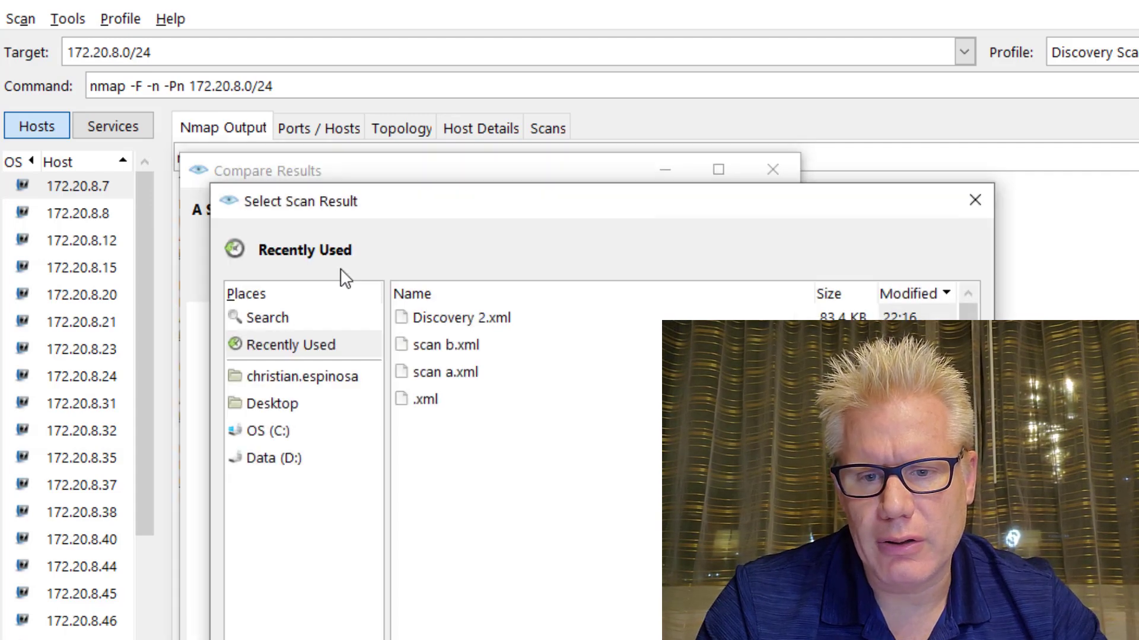
left_click(265, 435)
double_click(426, 454)
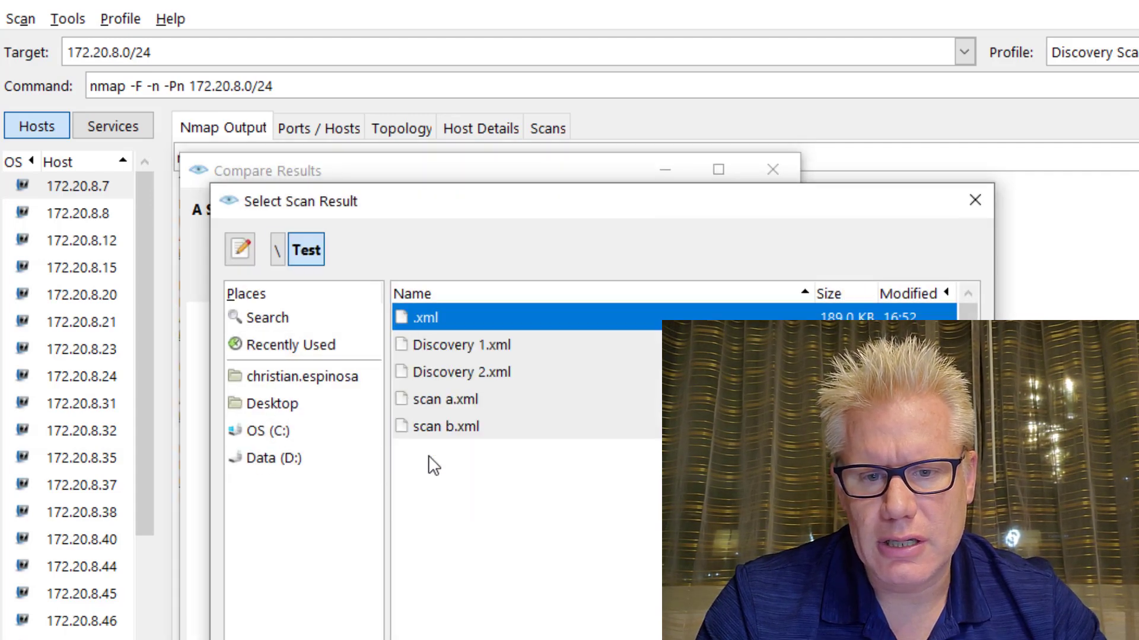
left_click(460, 347)
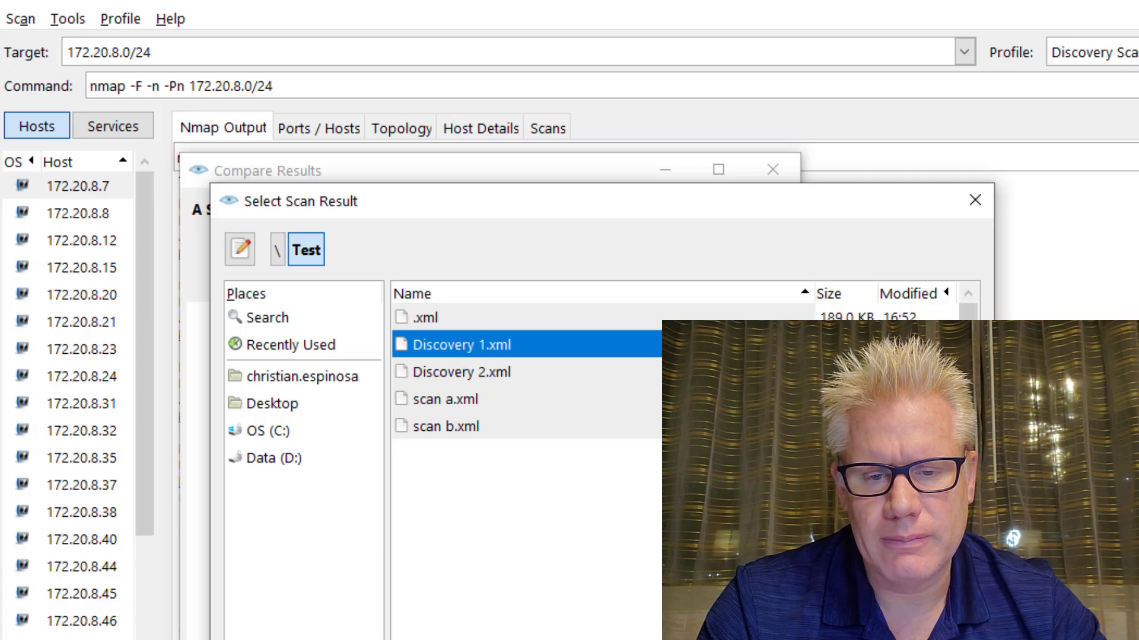
double_click(460, 345)
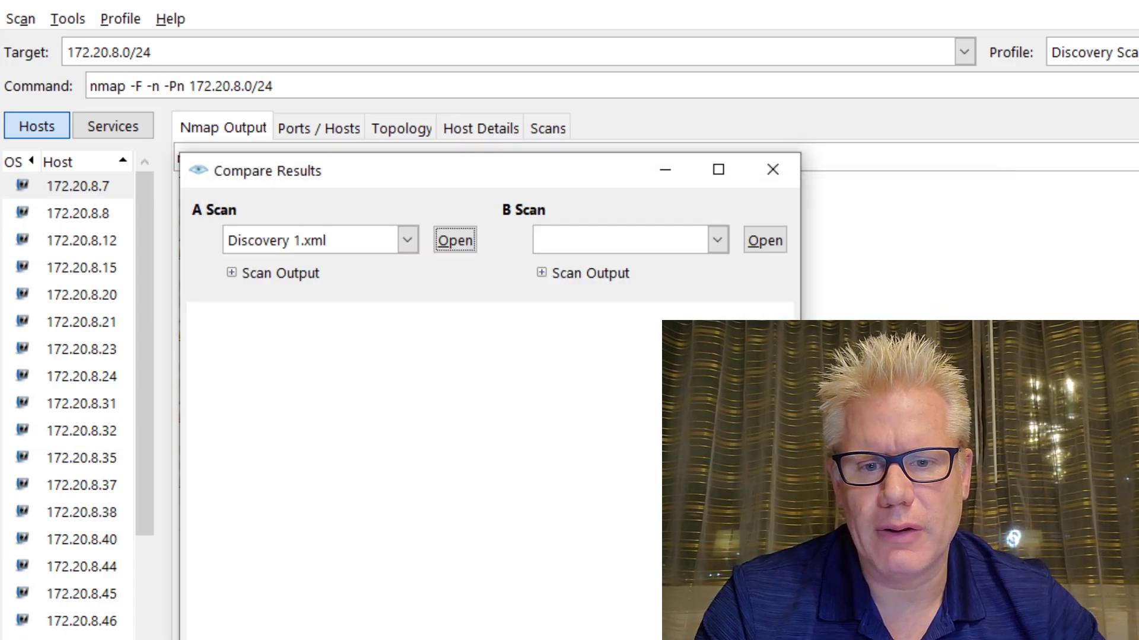
Load Discovery 2.xml as the B scan to display the differences.
left_click(763, 241)
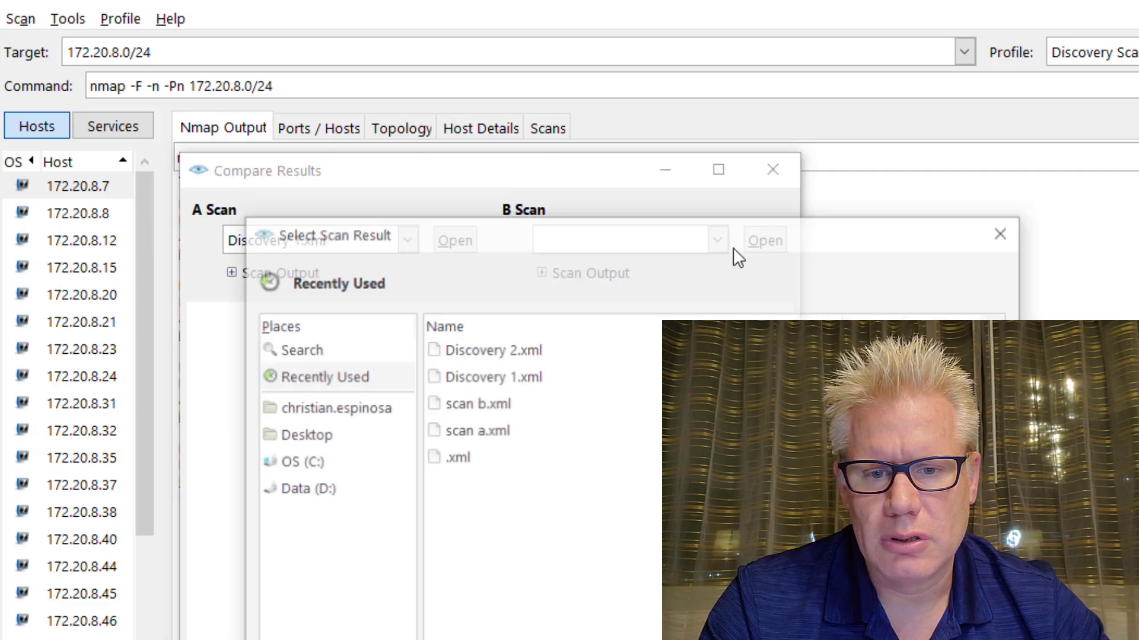
left_click(489, 350)
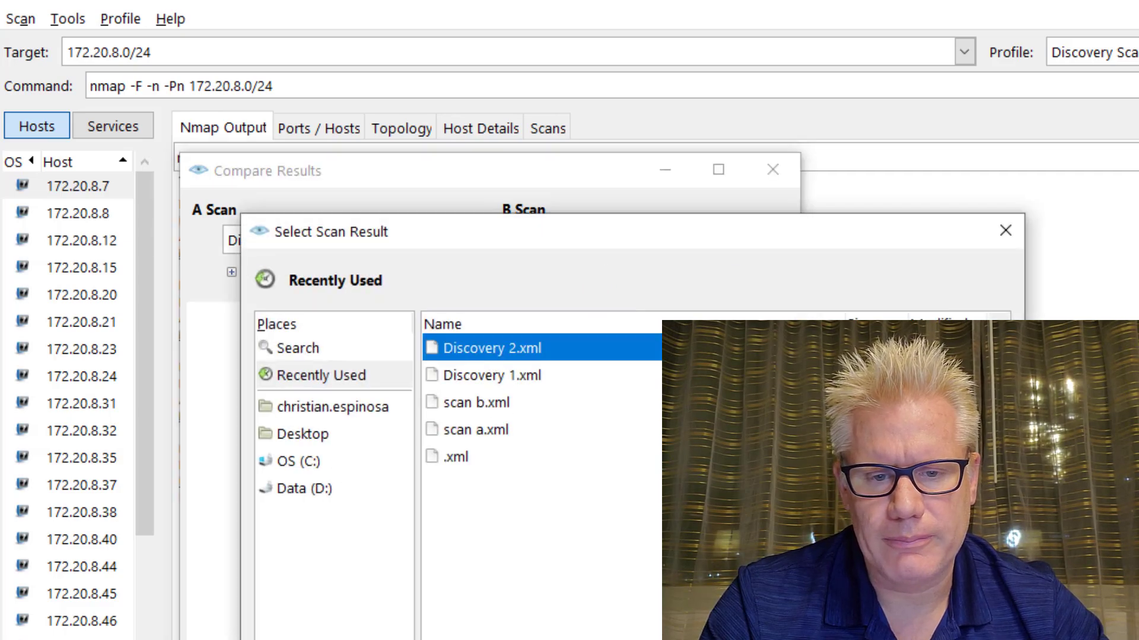
double_click(492, 347)
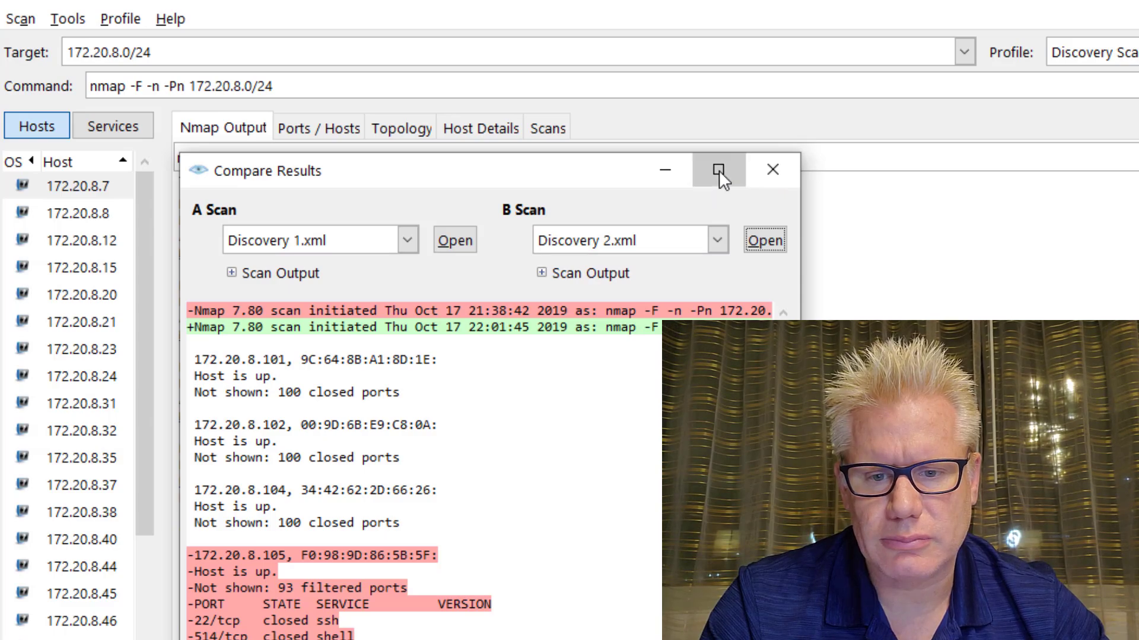
Maximize Compare Results and highlight both scan start times and 172.20.8.12's 77 closed ports.
left_click(719, 170)
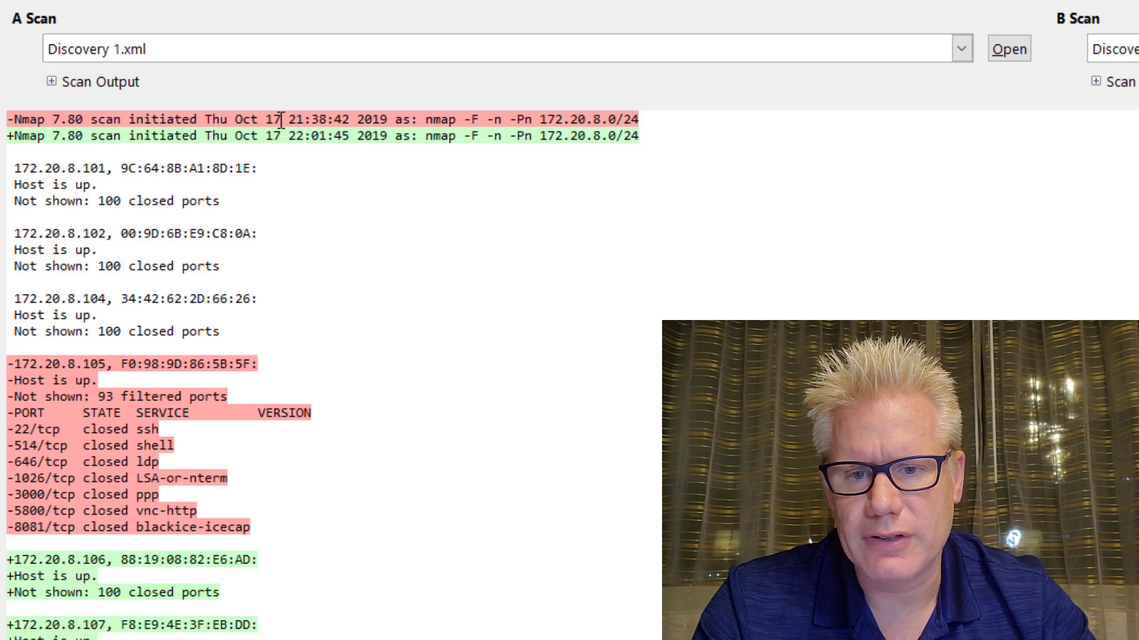
left_click_drag(285, 119, 355, 121)
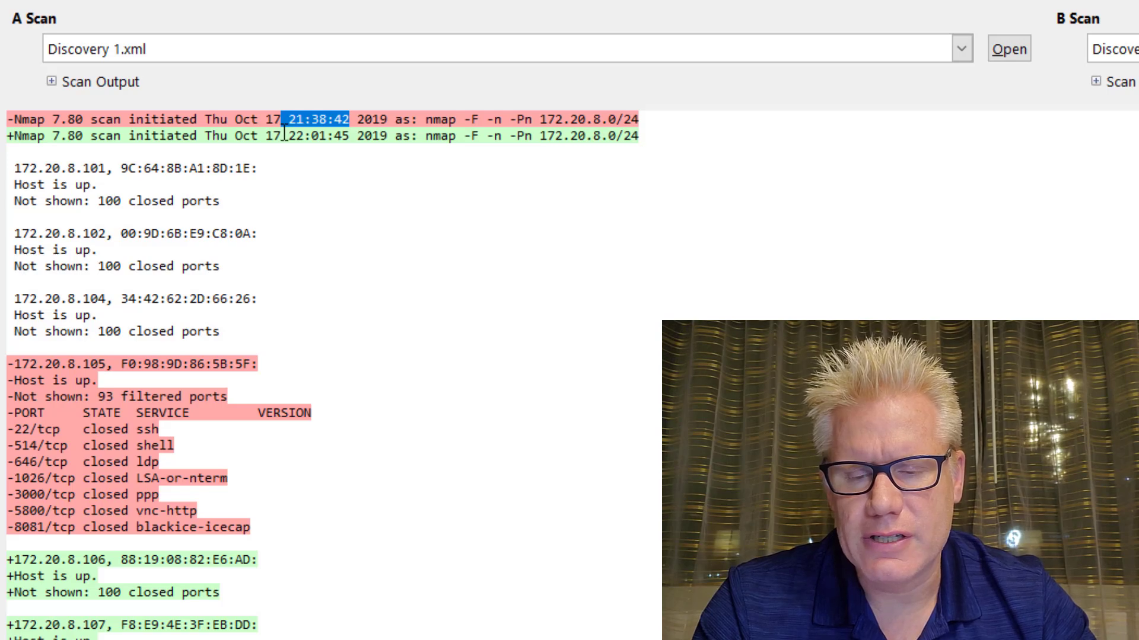
left_click_drag(287, 135, 333, 136)
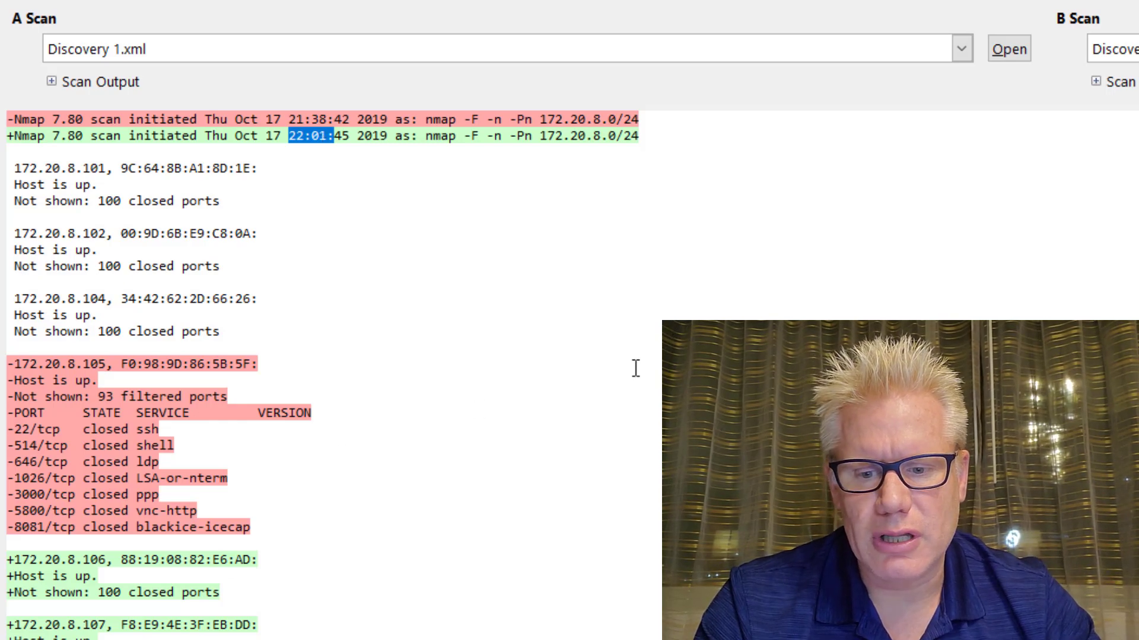
scroll(319, 570, "down", 2)
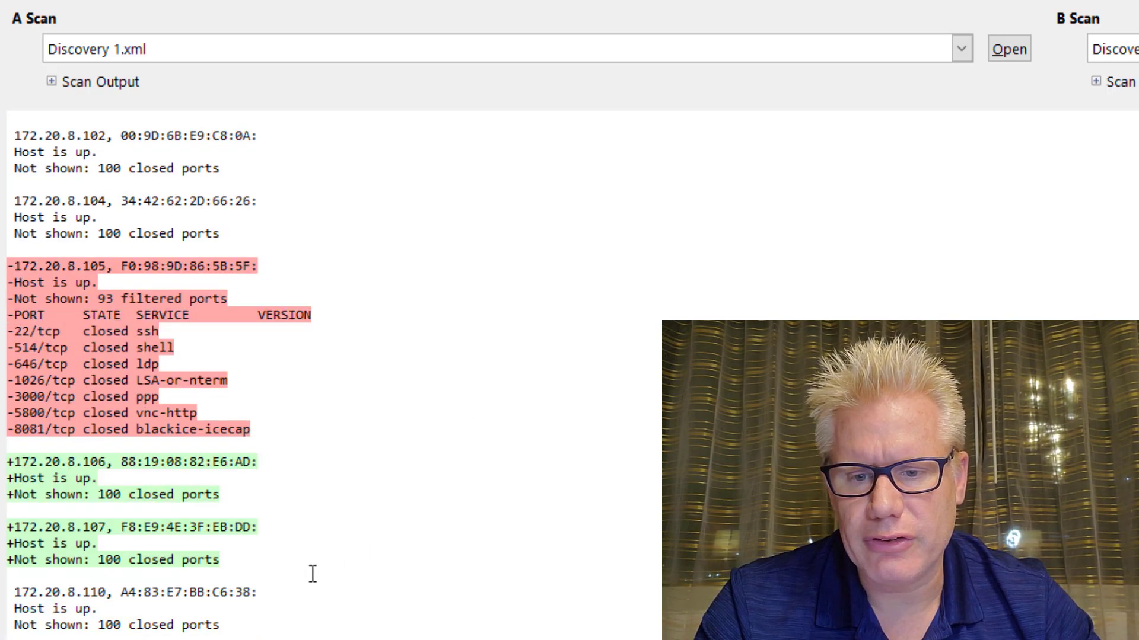
scroll(310, 576, "down", 4)
scroll(310, 574, "down", 3)
scroll(310, 535, "down", 4)
scroll(290, 434, "down", 4)
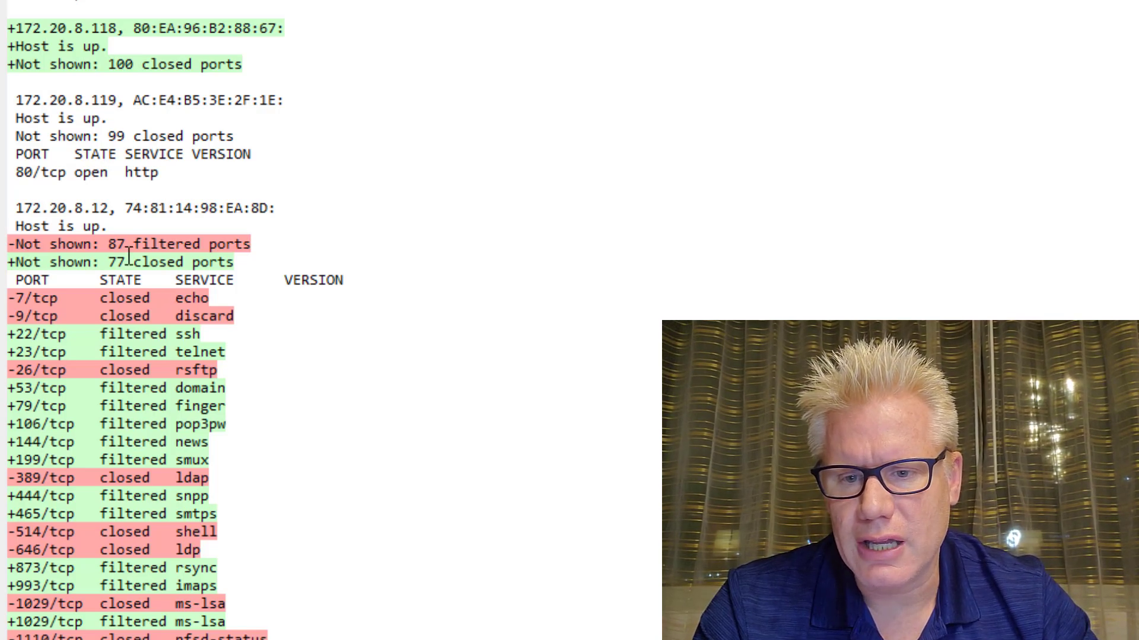
left_click_drag(105, 261, 244, 261)
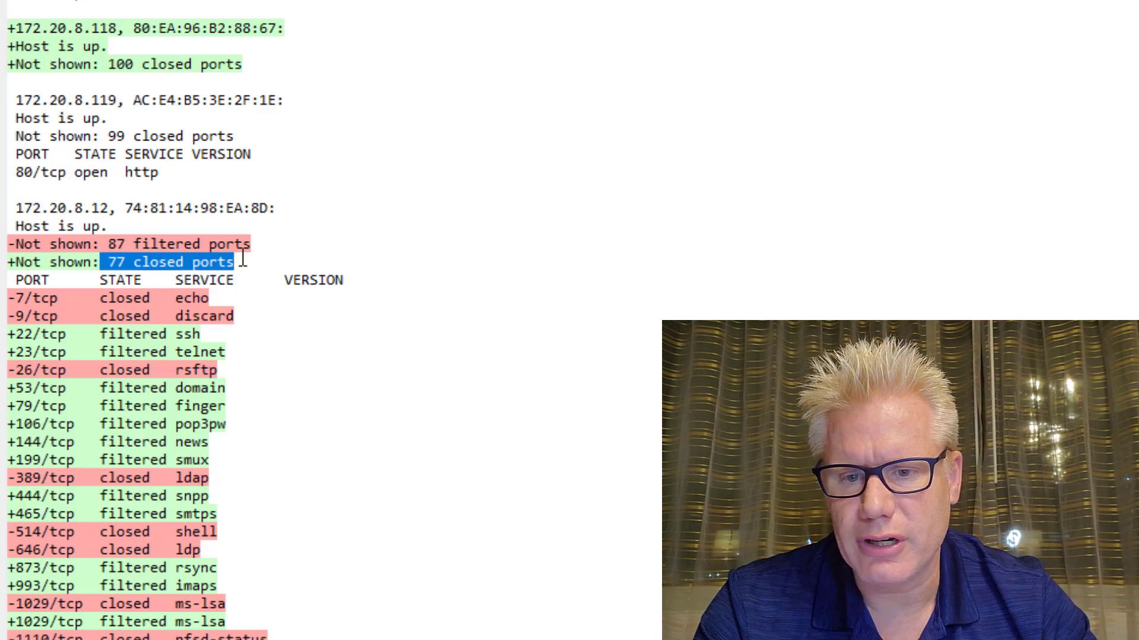
scroll(133, 293, "down", 3)
scroll(130, 356, "down", 4)
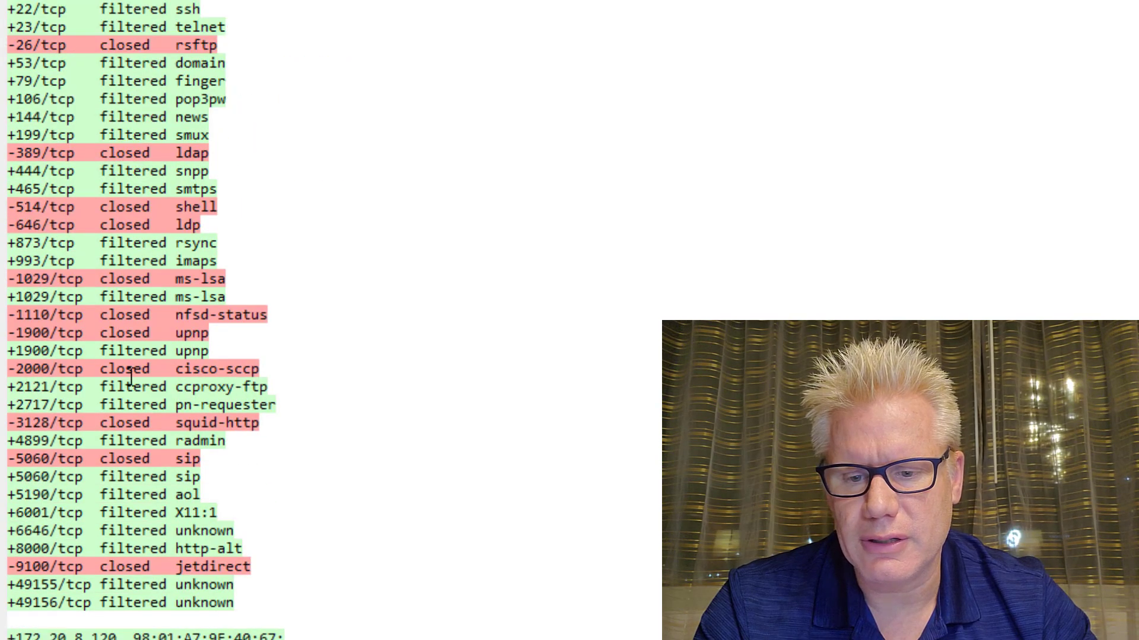
scroll(132, 378, "down", 3)
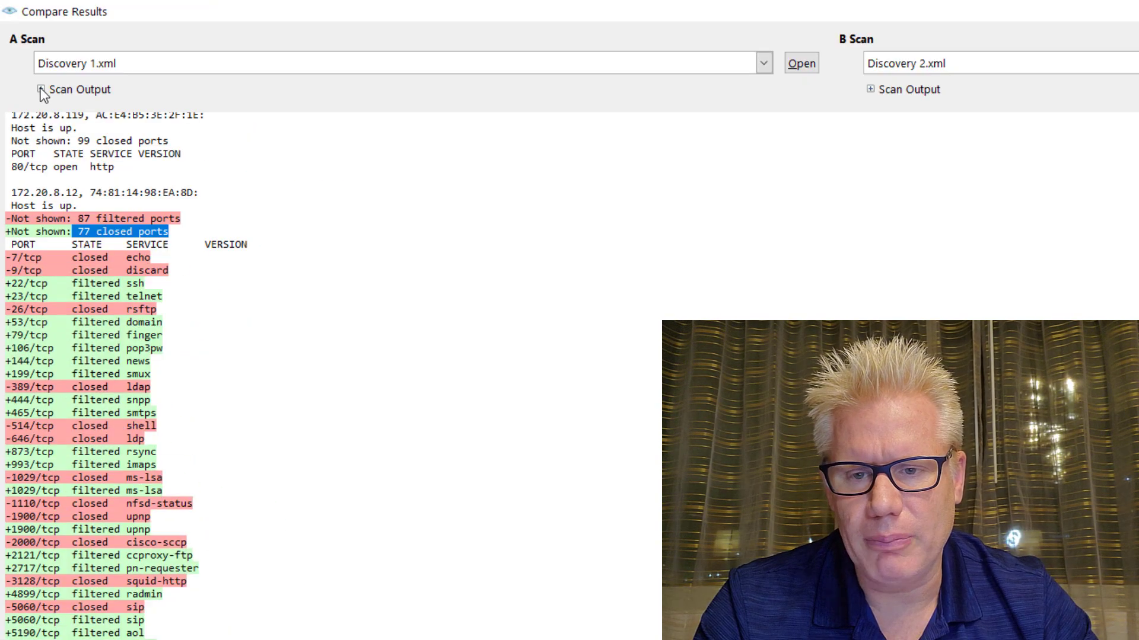
Expand both scans' outputs, highlighting Discovery 1's 88/tcp filtered port and Discovery 2's host 172.20.8.7.
left_click(41, 89)
scroll(142, 188, "down", 2)
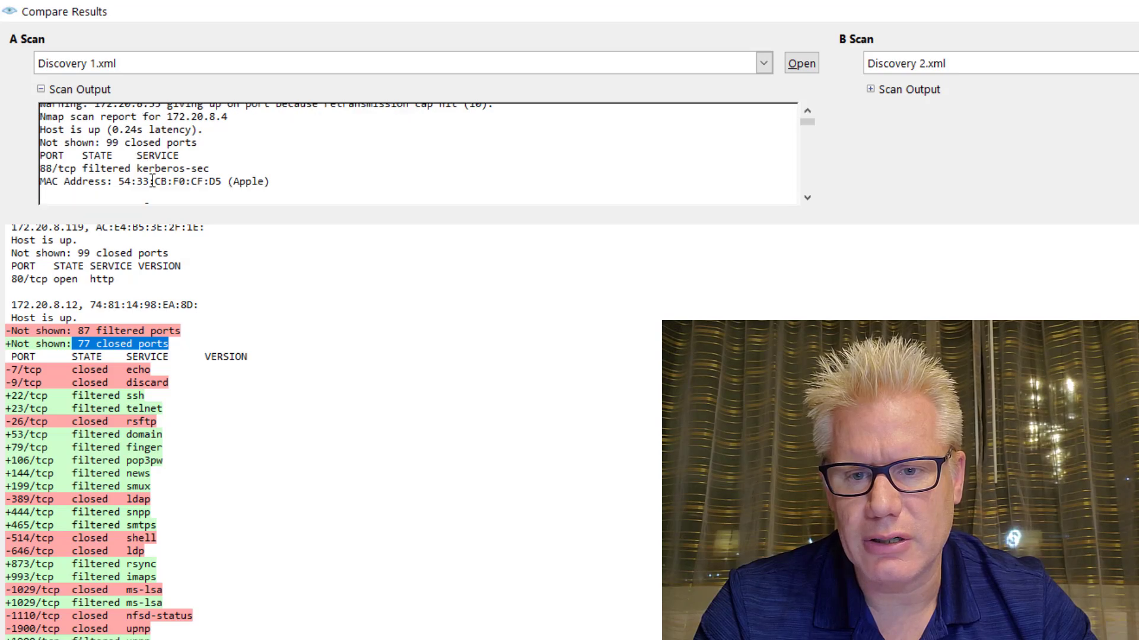
scroll(143, 188, "down", 3)
scroll(147, 182, "down", 2)
scroll(151, 178, "up", 2)
scroll(151, 178, "up", 2)
scroll(152, 178, "up", 2)
scroll(152, 172, "down", 1)
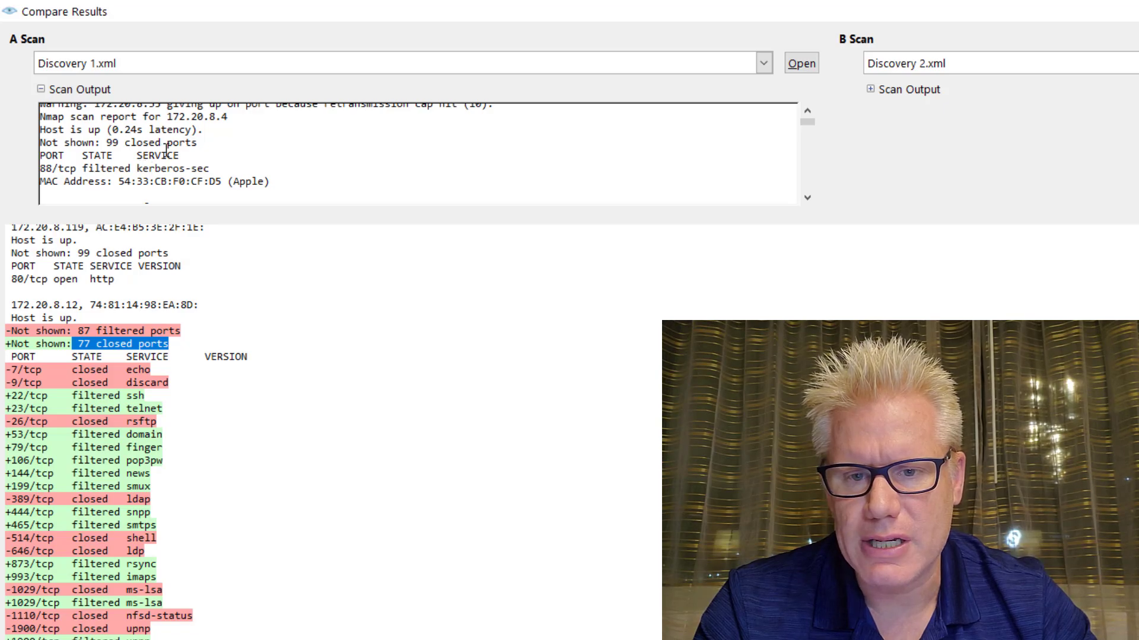
scroll(166, 149, "up", 1)
scroll(240, 139, "down", 1)
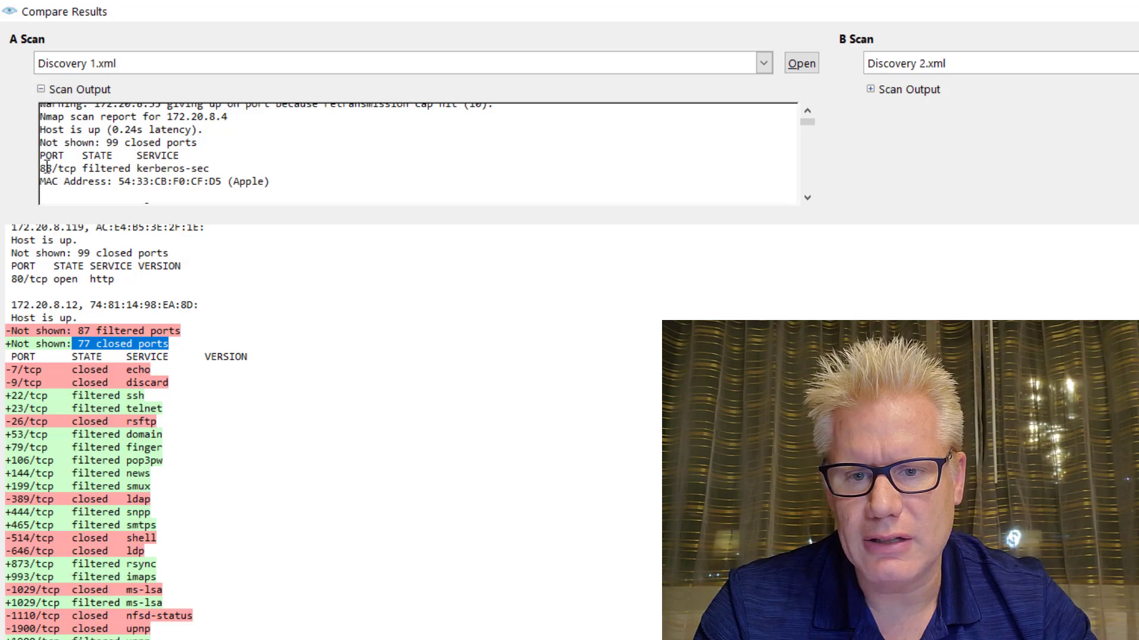
left_click_drag(45, 168, 112, 168)
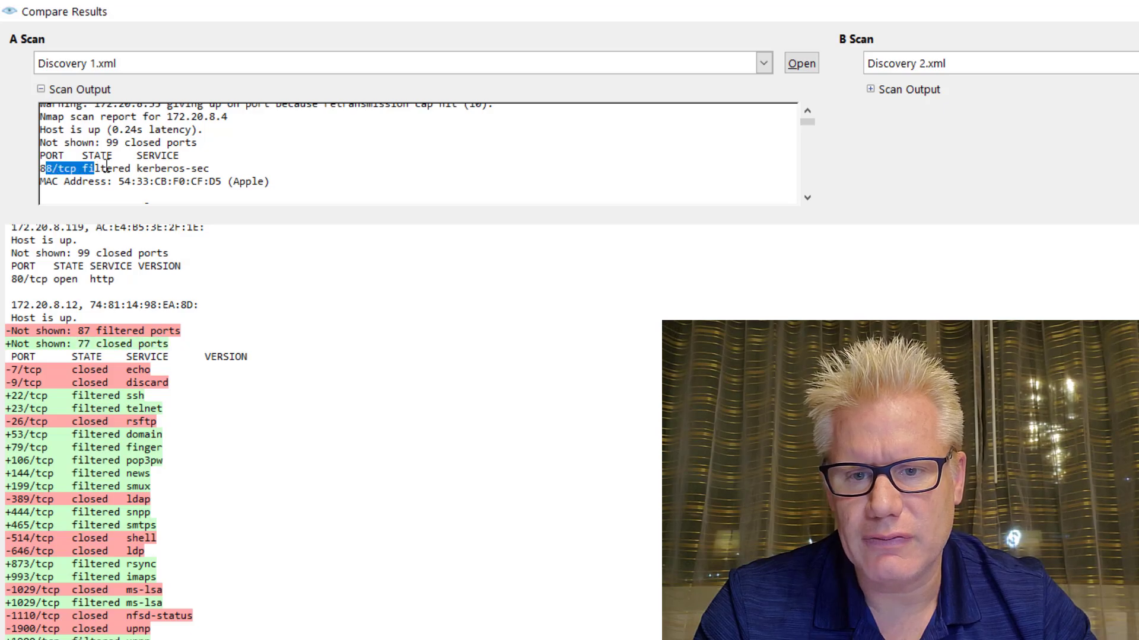
left_click(871, 89)
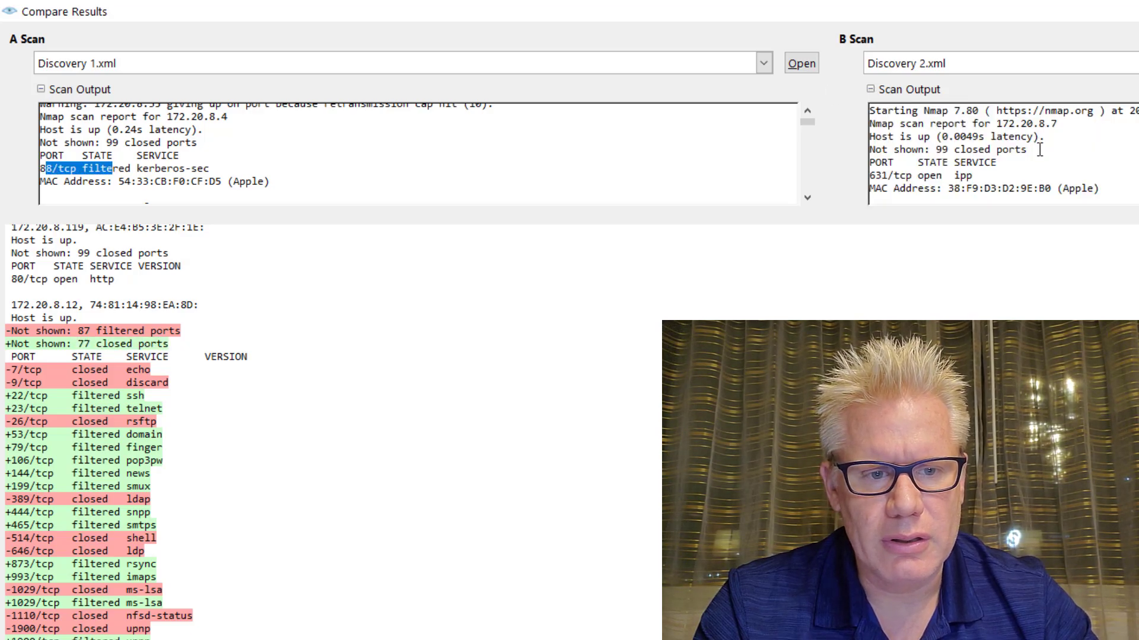
scroll(1037, 146, "down", 1)
scroll(1037, 147, "up", 1)
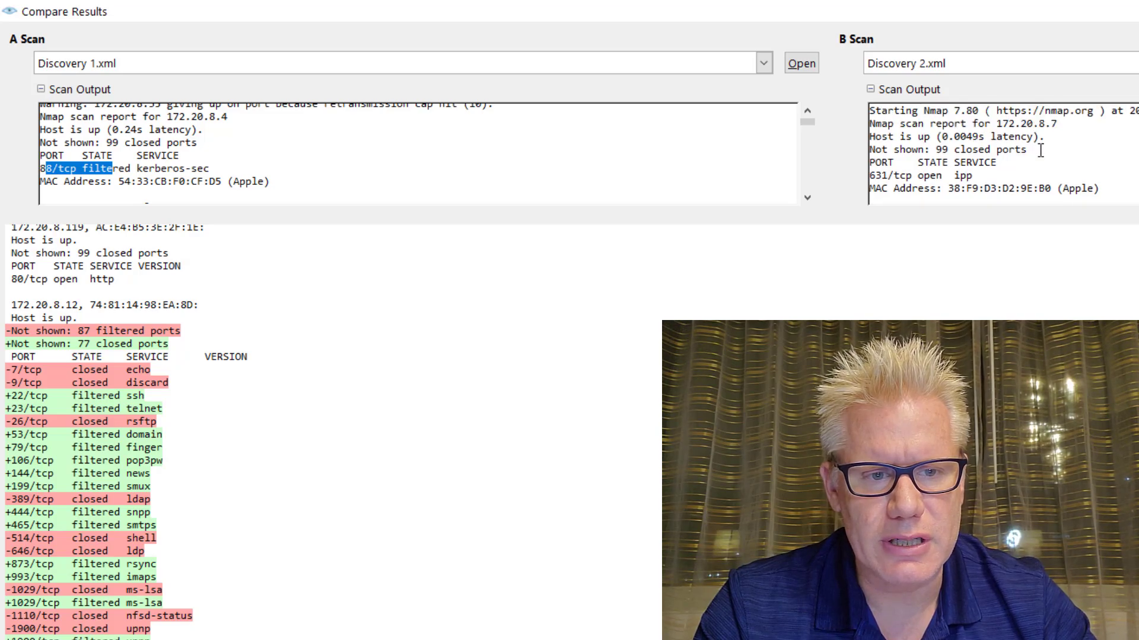
left_click_drag(1019, 124, 1057, 124)
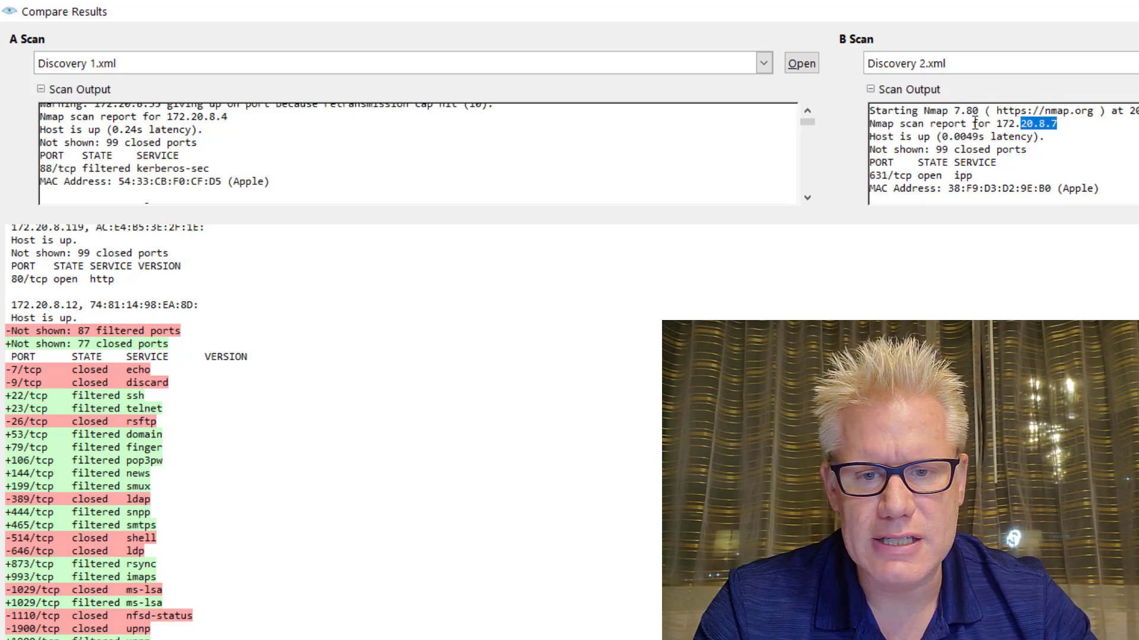
scroll(260, 340, "up", 3)
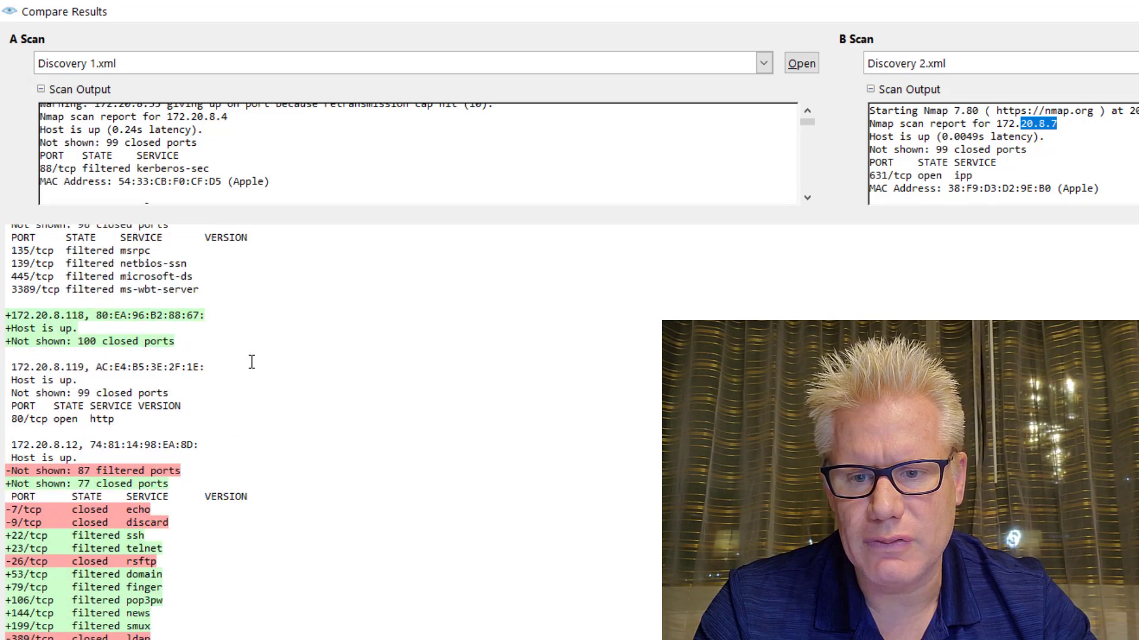
scroll(251, 363, "up", 3)
scroll(252, 361, "up", 3)
scroll(252, 361, "up", 3)
scroll(251, 362, "up", 3)
scroll(252, 362, "up", 5)
scroll(252, 362, "up", 1)
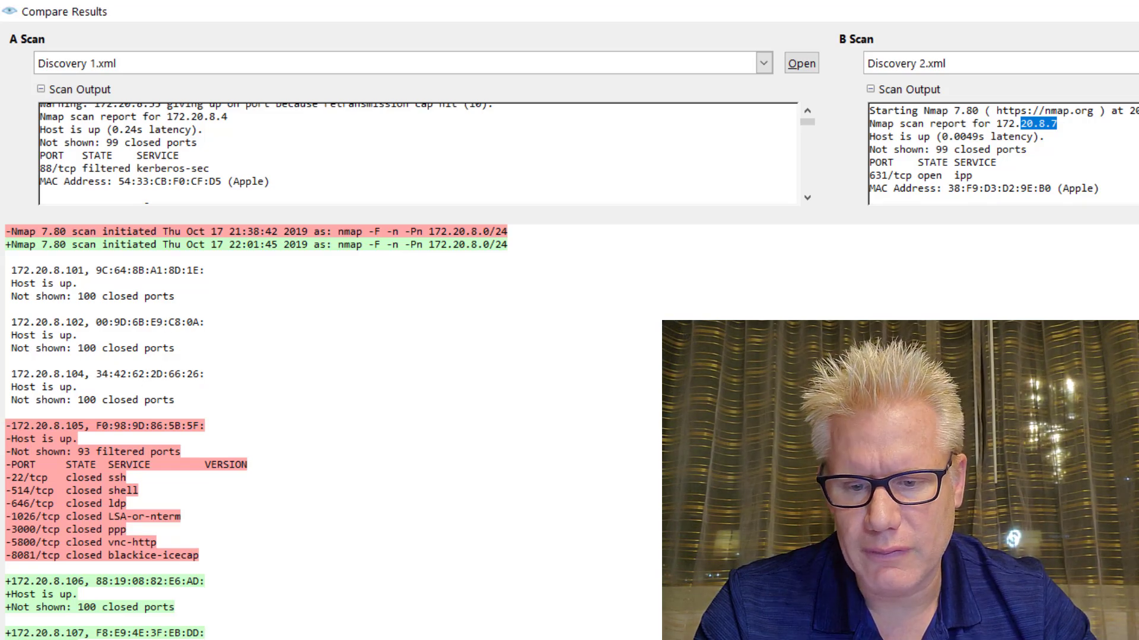
scroll(251, 362, "down", 5)
scroll(252, 362, "down", 5)
scroll(252, 362, "down", 5)
scroll(252, 362, "down", 5)
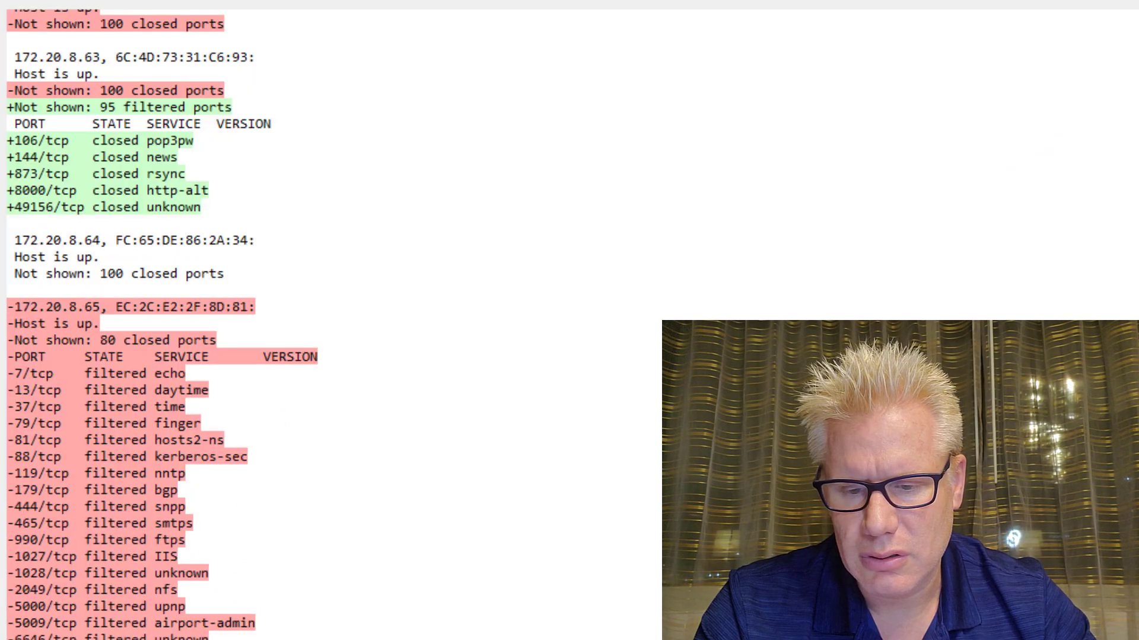
scroll(252, 362, "down", 5)
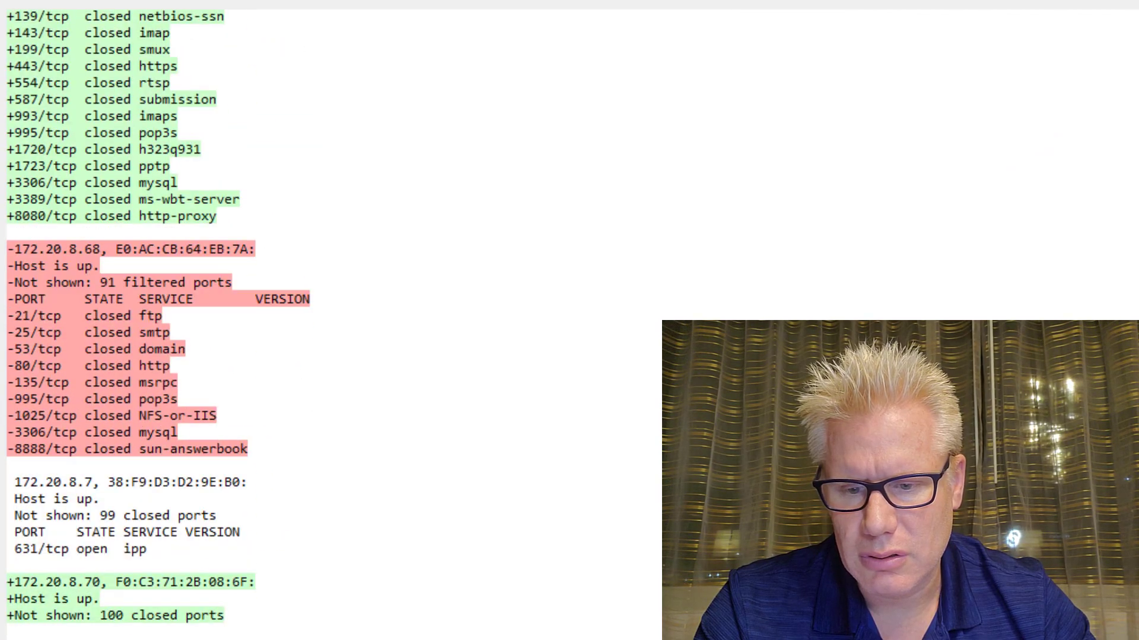
scroll(251, 362, "up", 8)
scroll(252, 362, "up", 3)
scroll(251, 363, "up", 5)
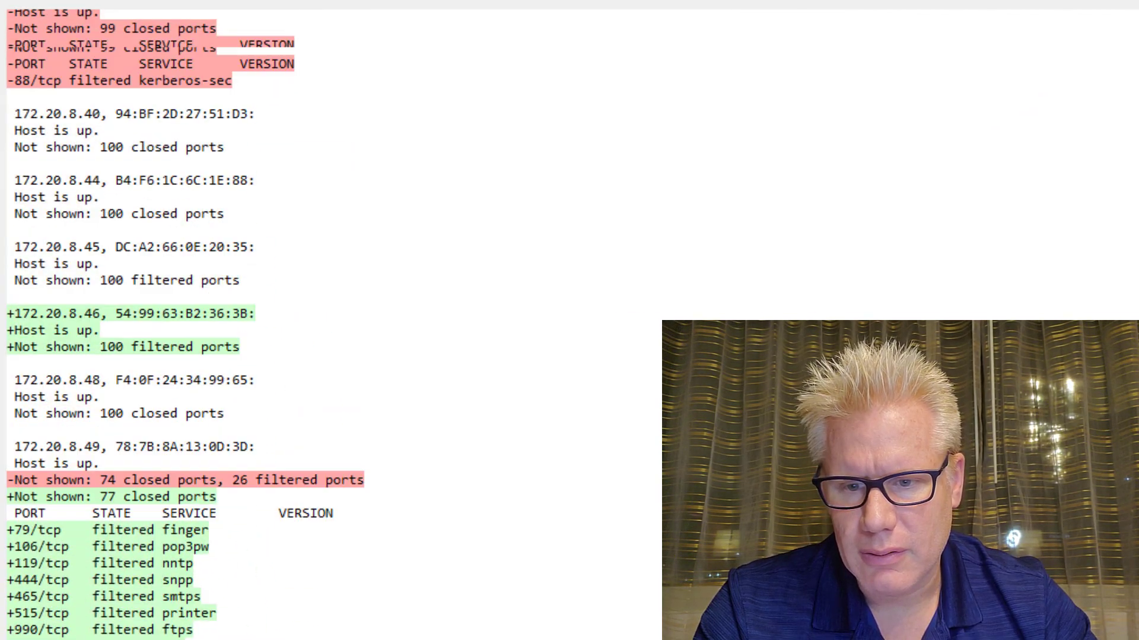
scroll(87, 474, "up", 9)
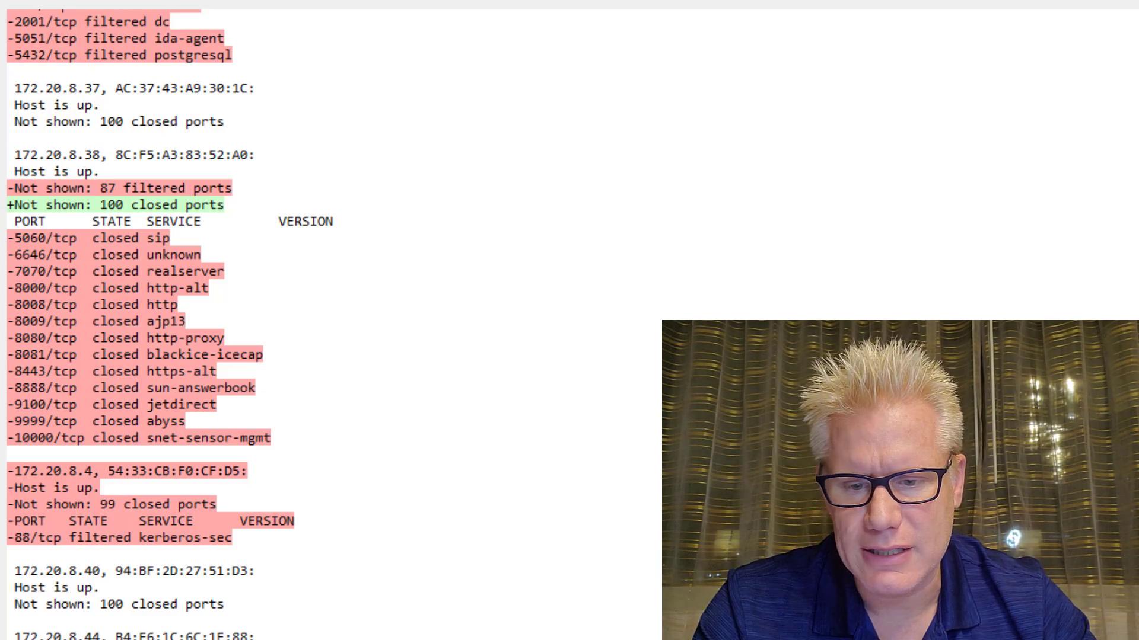
scroll(341, 633, "down", 5)
scroll(340, 633, "down", 5)
scroll(341, 632, "down", 5)
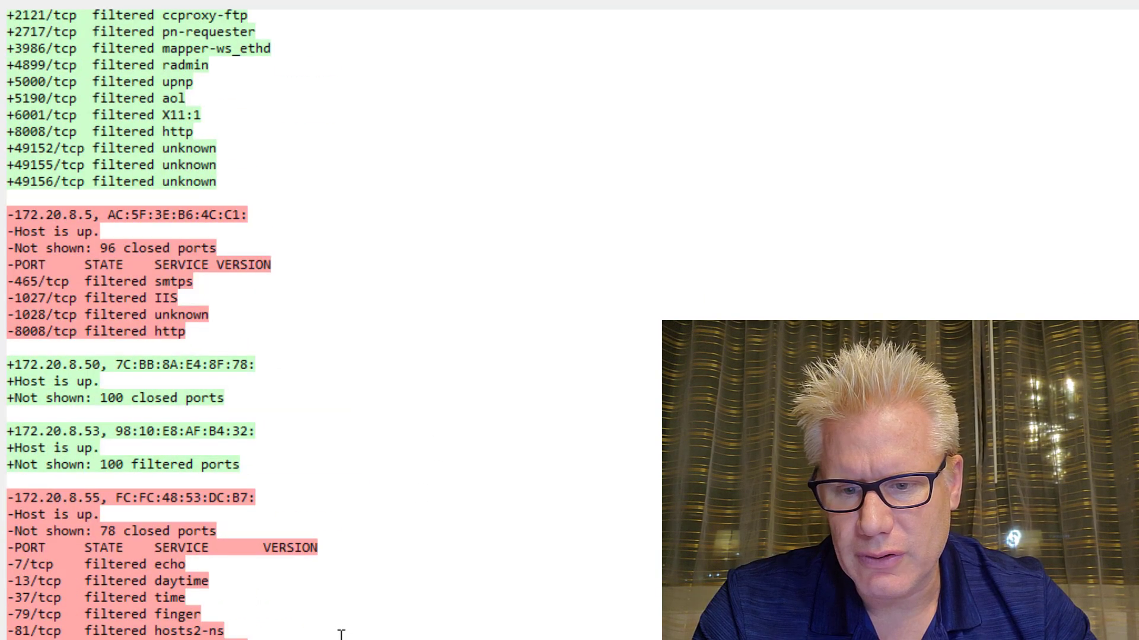
scroll(339, 633, "down", 5)
scroll(339, 632, "down", 5)
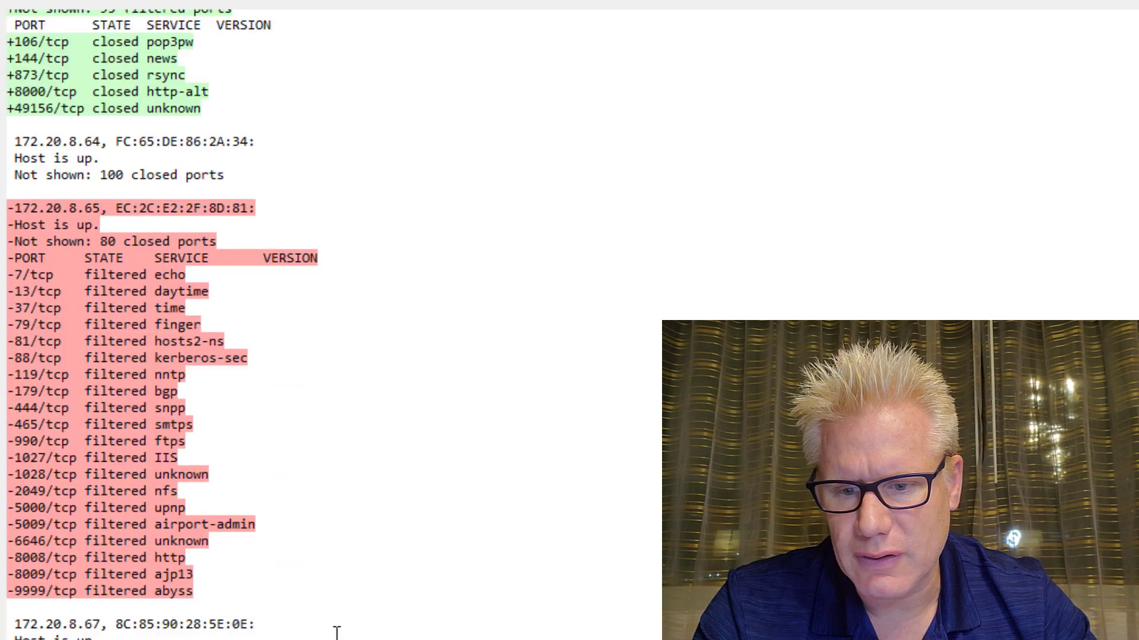
scroll(337, 632, "down", 5)
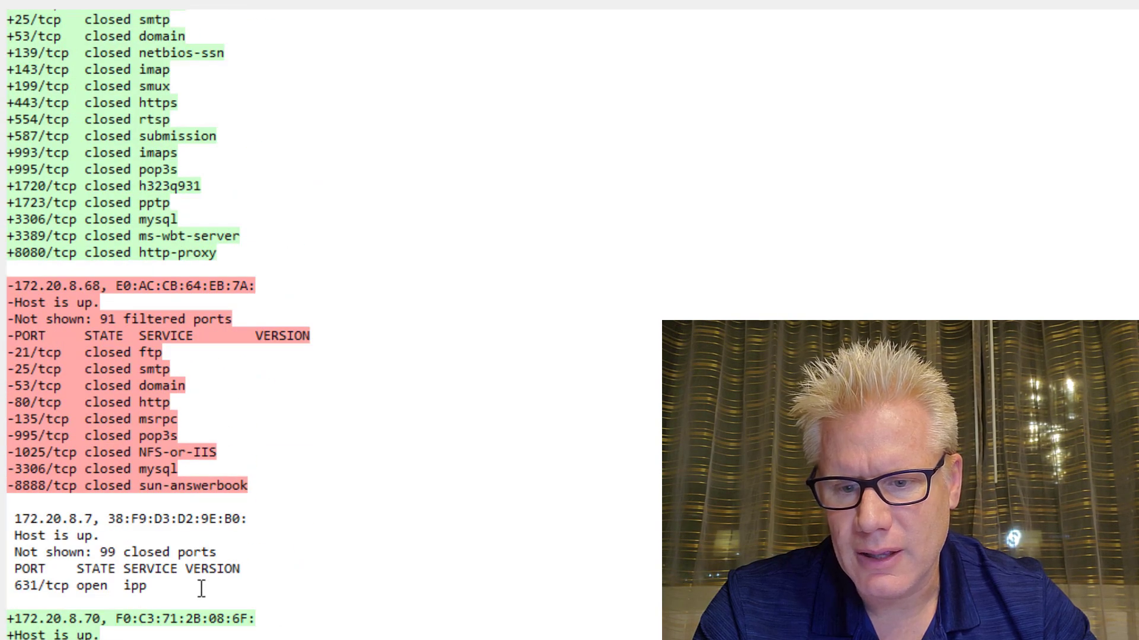
Highlight the unchanged 172.20.8.7 entry, clear the selection, and drag Notepad aside.
left_click_drag(147, 587, 3, 500)
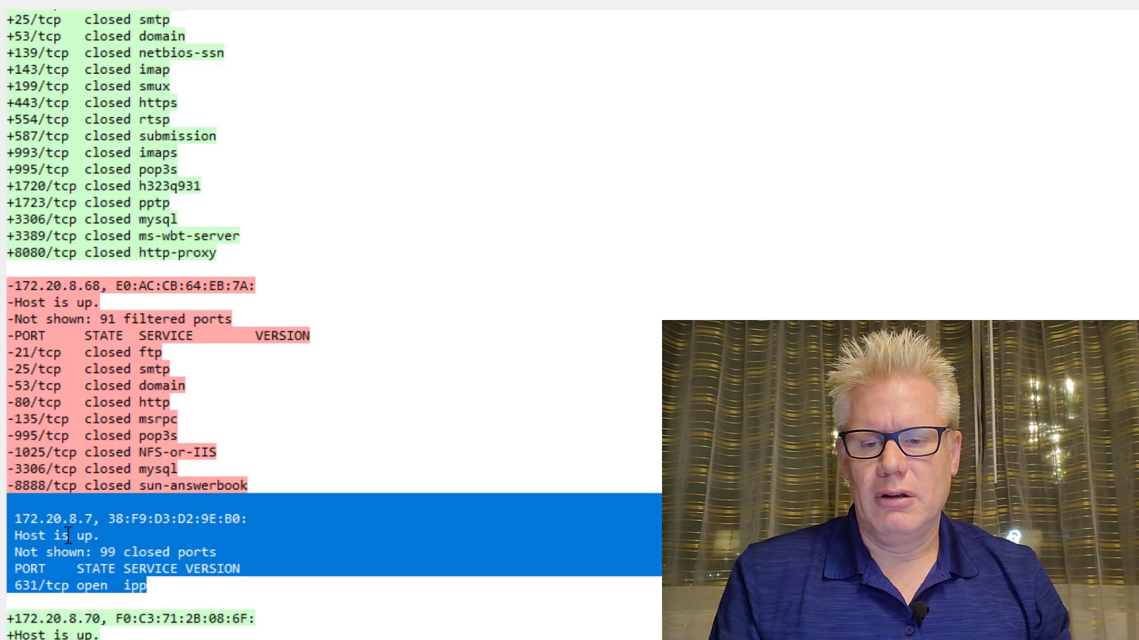
left_click(131, 605)
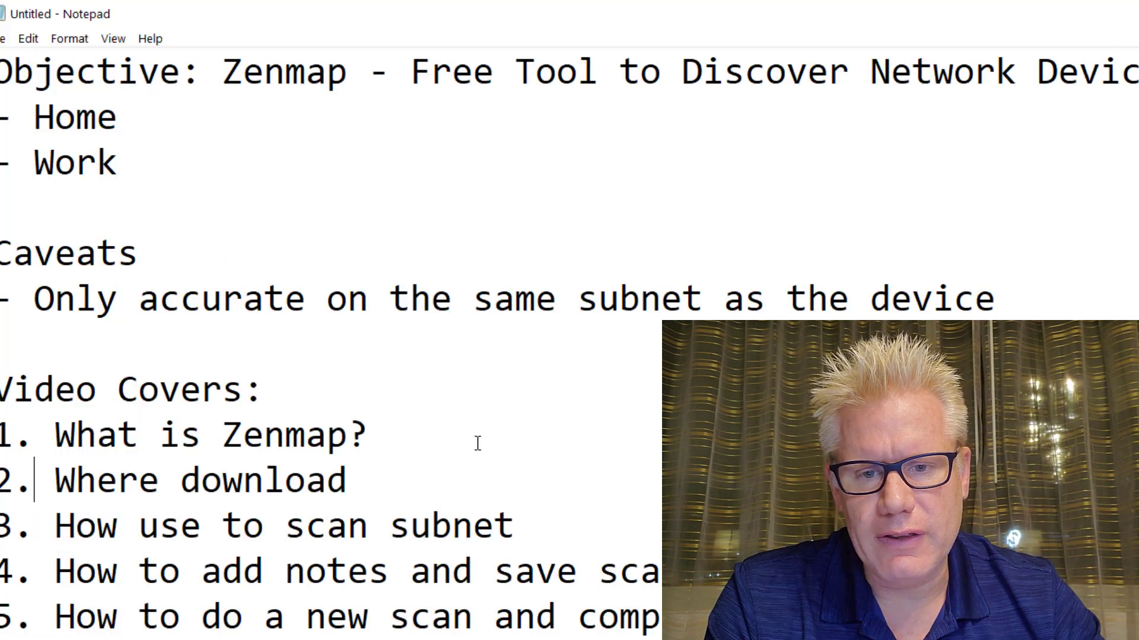
left_click_drag(675, 25, 1027, 123)
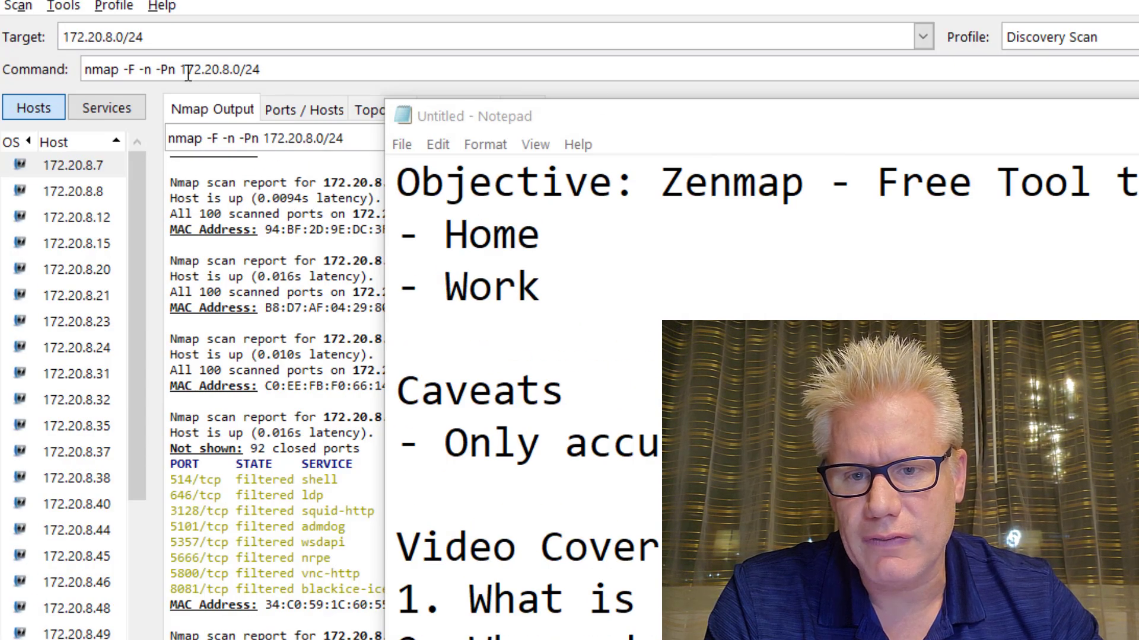
Select the -F option in the scan command and place the cursor after it for -p-.
double_click(135, 69)
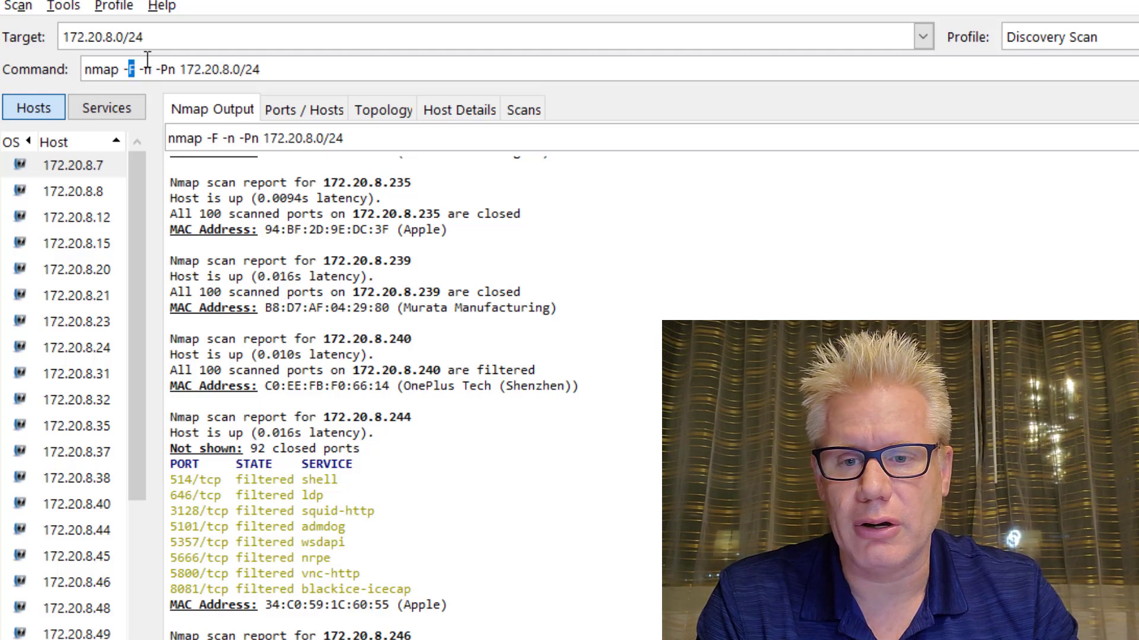
left_click(140, 68)
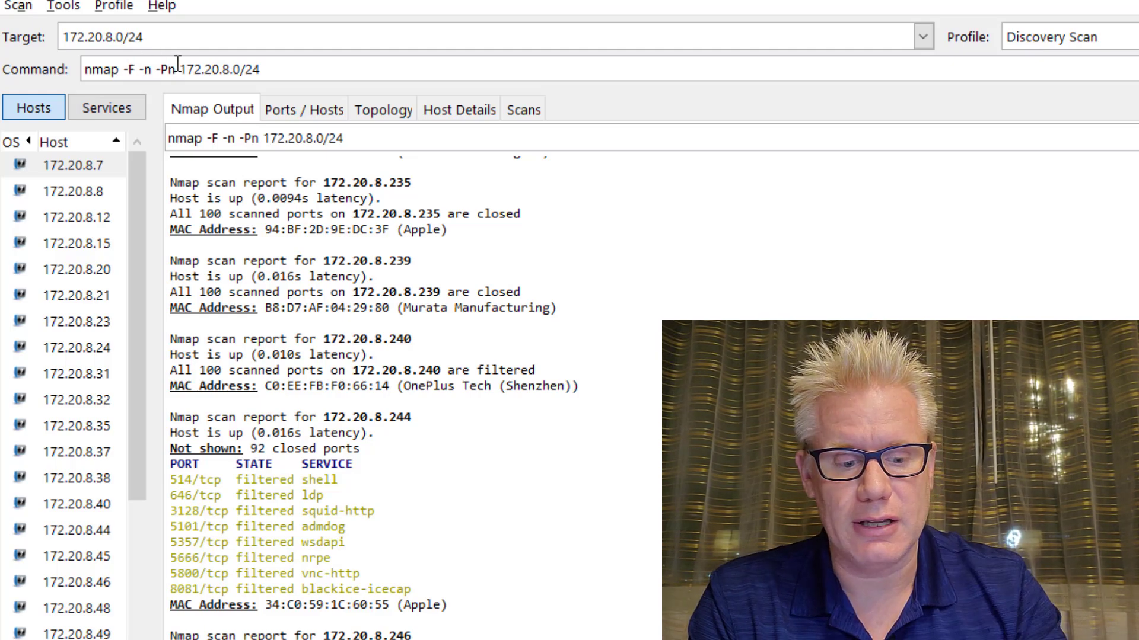
type("-p-")
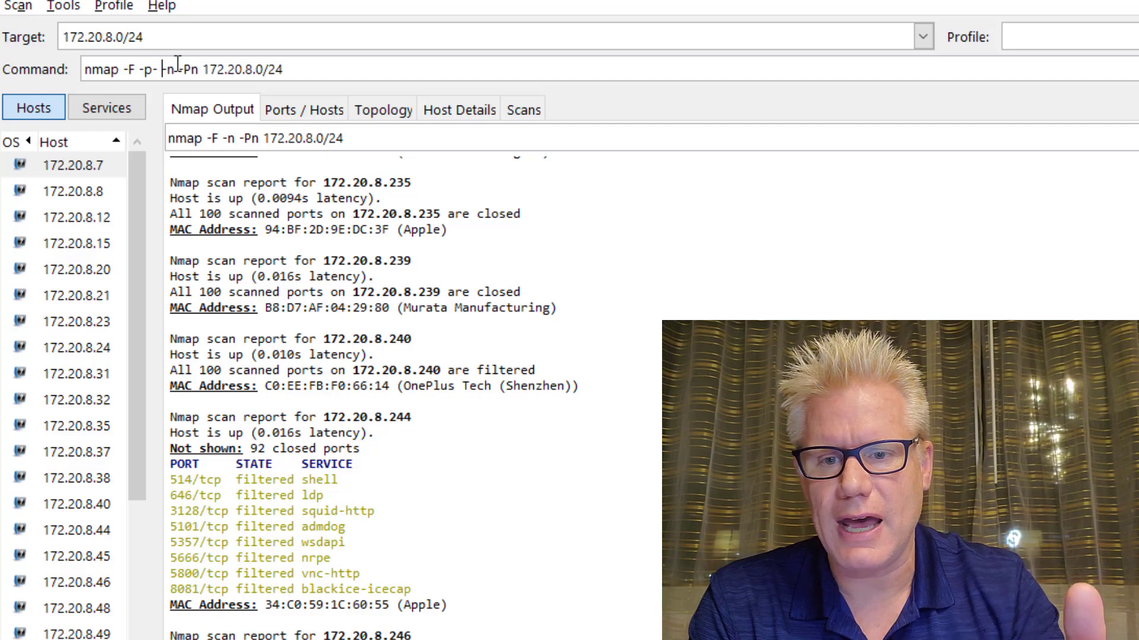